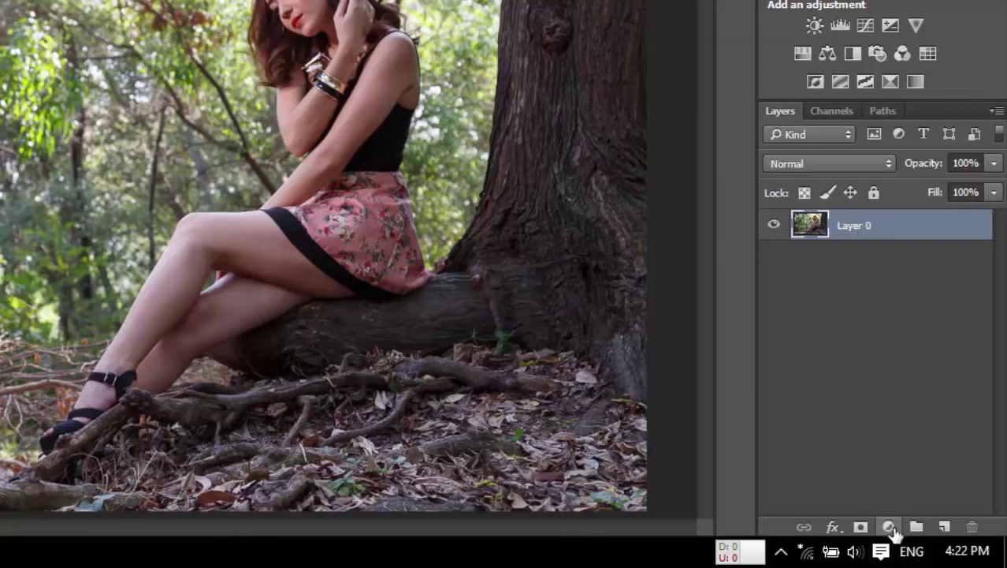
# Step: Add a Levels adjustment layer above the photo with the black point at 6 and the midtones at 1.39
pyautogui.click(892, 529)
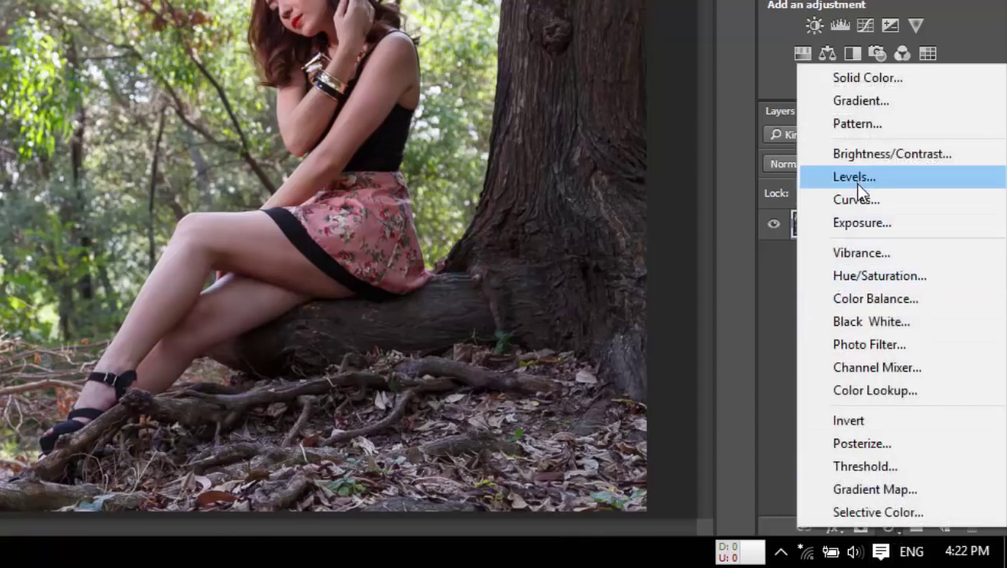
pyautogui.click(881, 178)
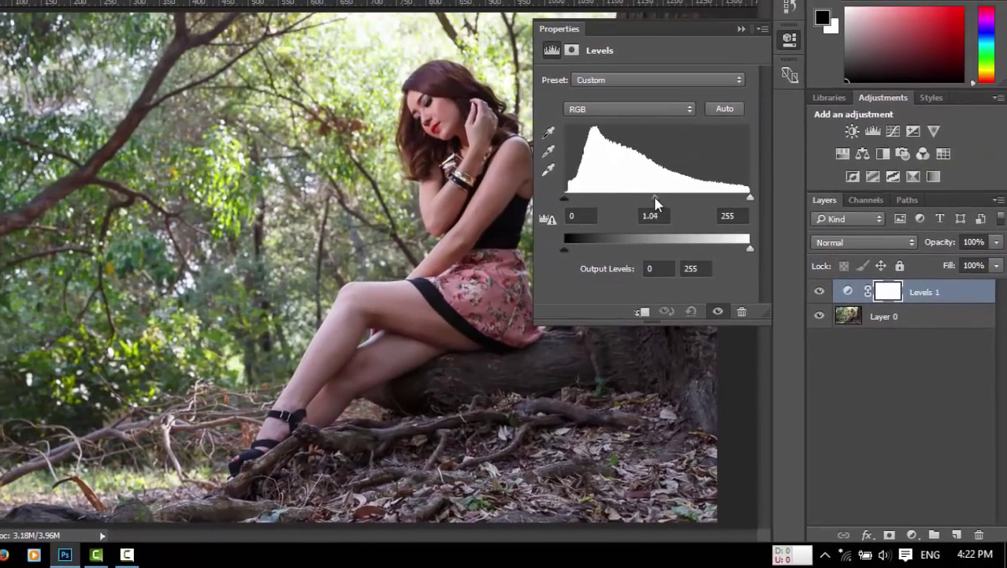
pyautogui.moveTo(655, 202); pyautogui.dragTo(636, 198)
pyautogui.moveTo(567, 197); pyautogui.dragTo(572, 206)
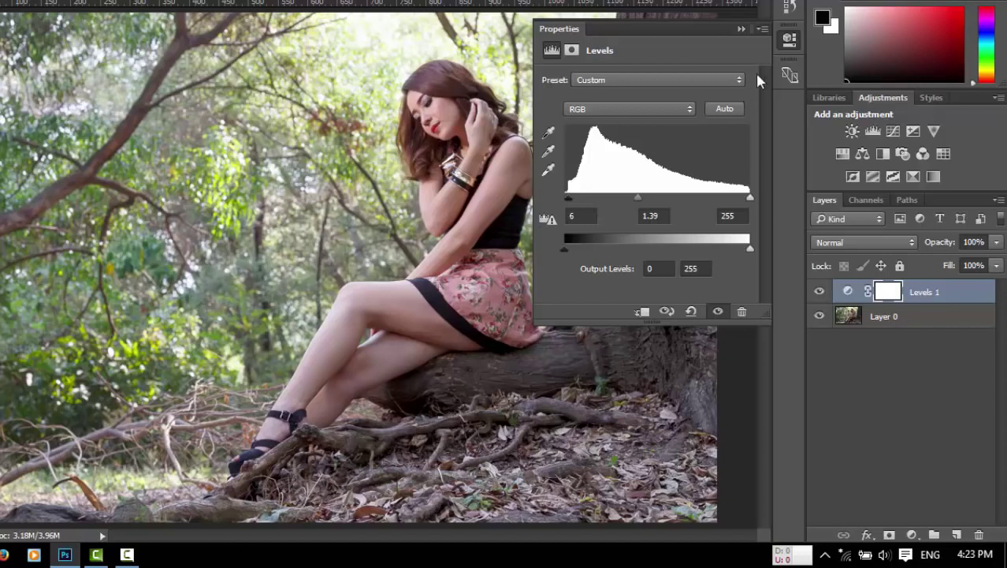
pyautogui.click(789, 38)
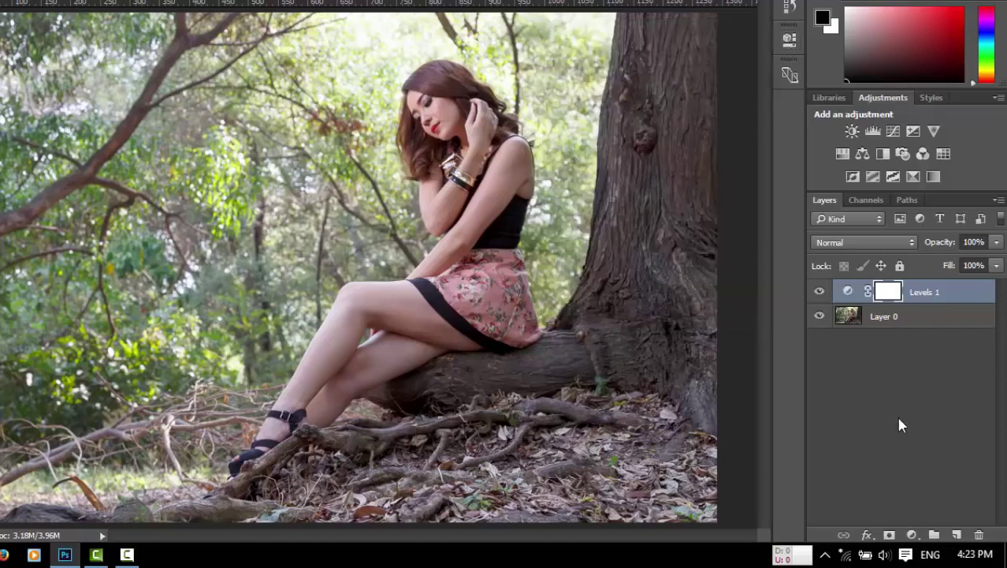
# Step: Rename the Levels adjustment layer as Basic Toning
pyautogui.doubleClick(926, 292)
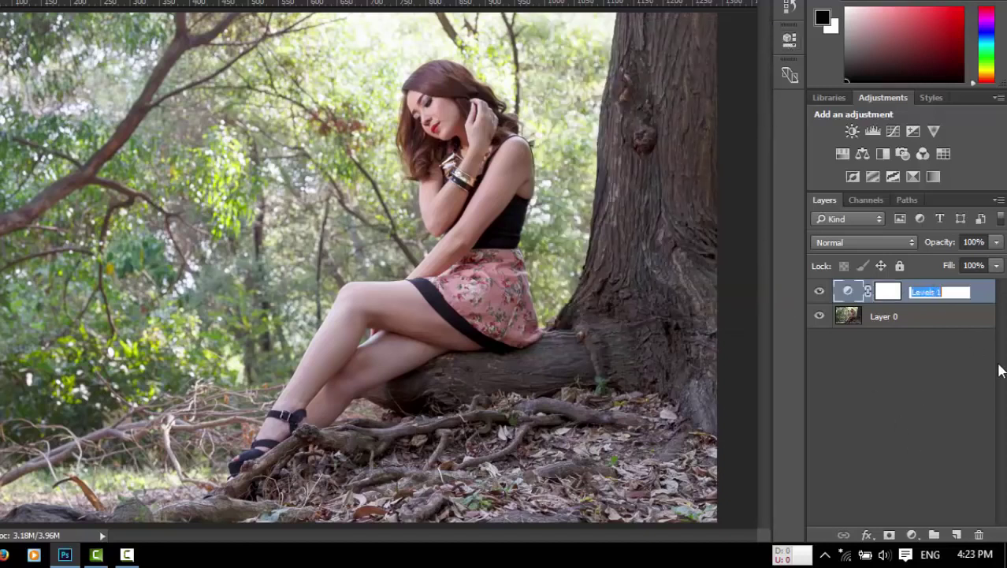
pyautogui.write('Basic Toning')
pyautogui.press('Return')
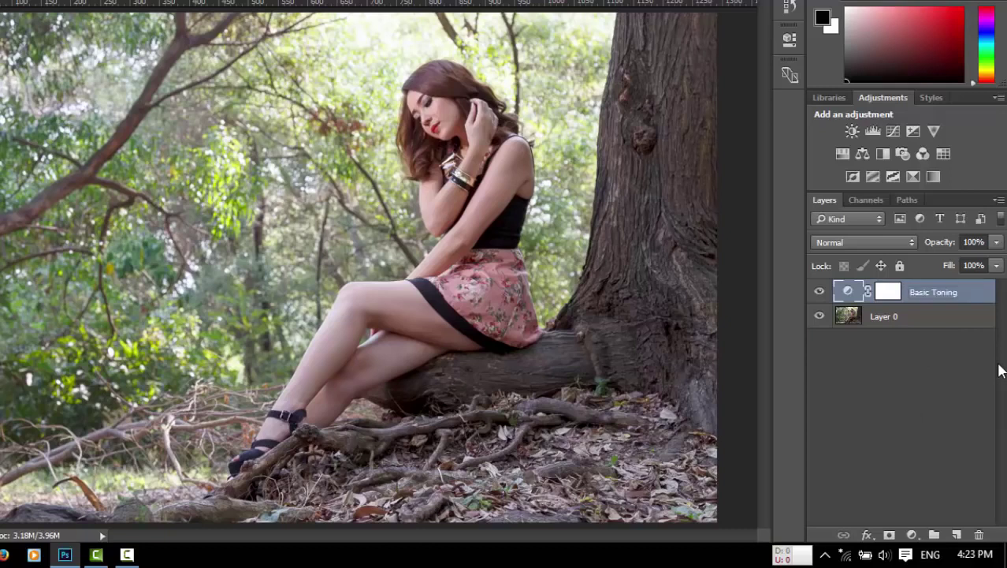
# Step: Add a Gradient fill layer with the black-to-transparent gradient and the Radial style
pyautogui.click(912, 534)
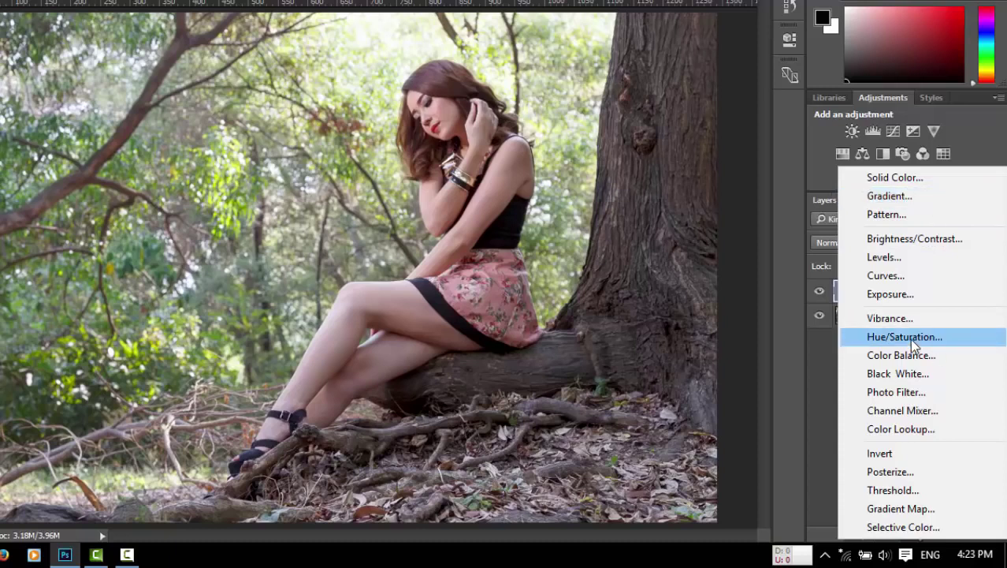
pyautogui.click(931, 197)
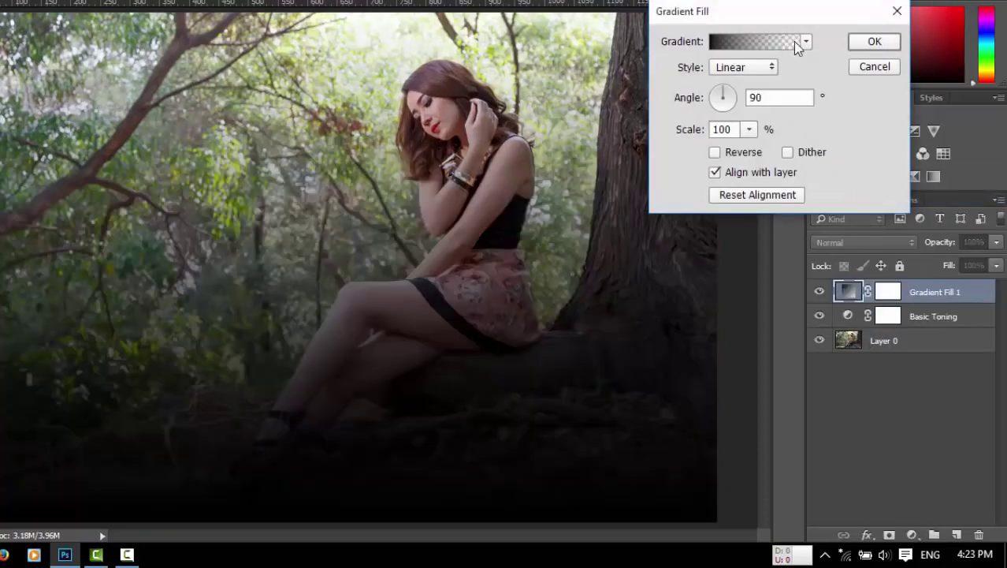
pyautogui.click(806, 42)
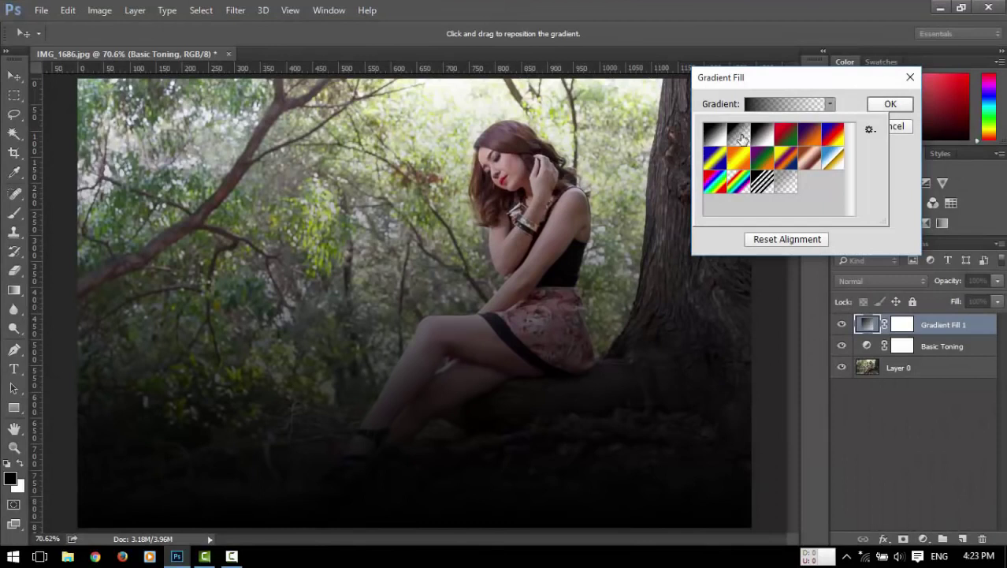
pyautogui.click(787, 85)
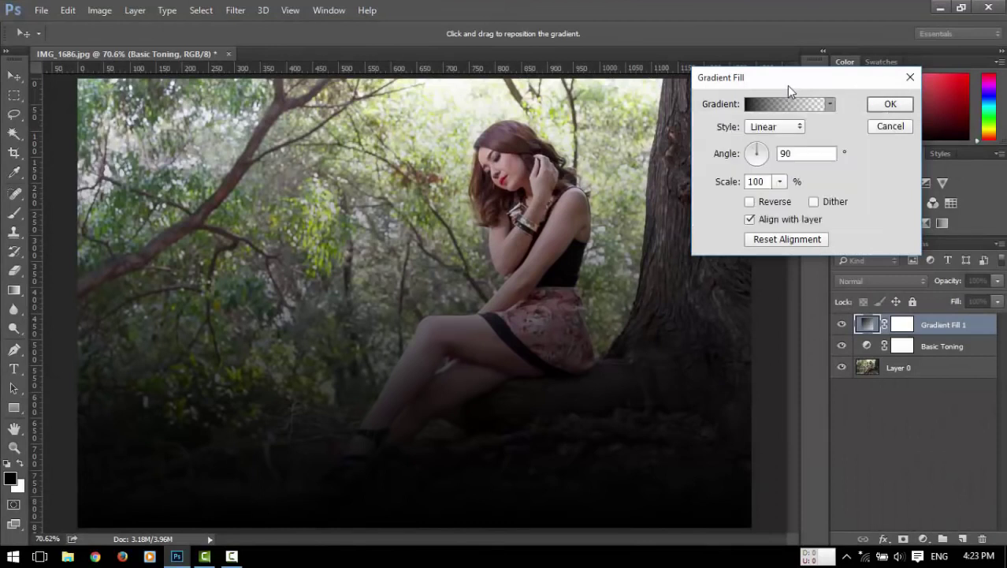
pyautogui.click(798, 127)
pyautogui.click(768, 153)
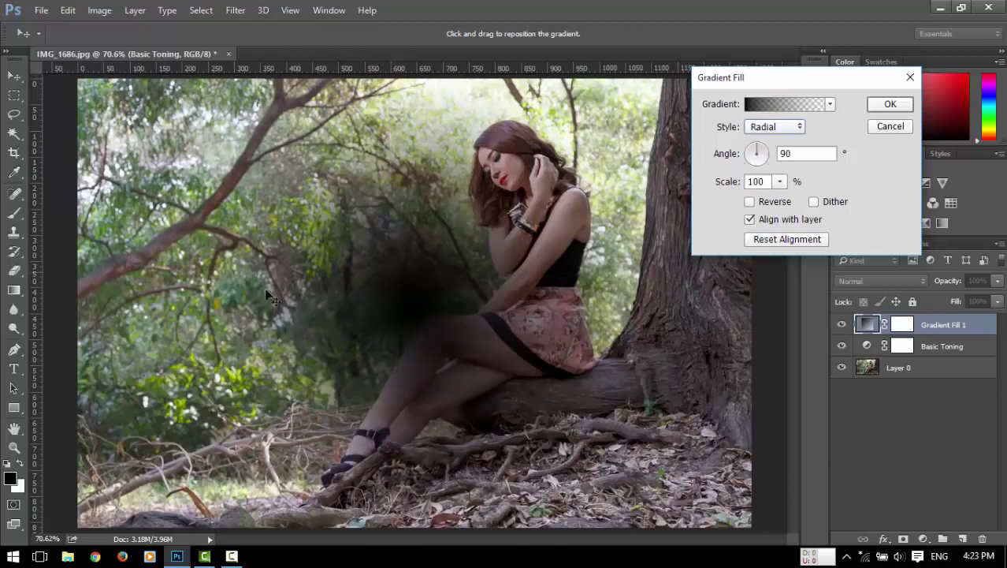
# Step: Move the radial gradient's centre onto the woman's upper body, reverse the gradient and enlarge its scale so only the surroundings darken
pyautogui.moveTo(409, 310); pyautogui.dragTo(526, 247)
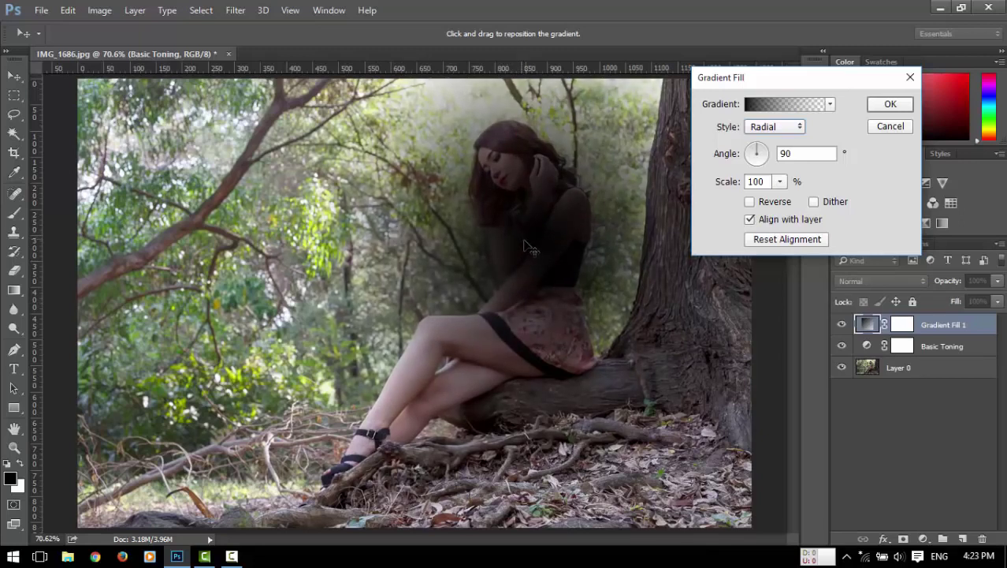
pyautogui.click(749, 202)
pyautogui.moveTo(724, 186); pyautogui.dragTo(779, 188)
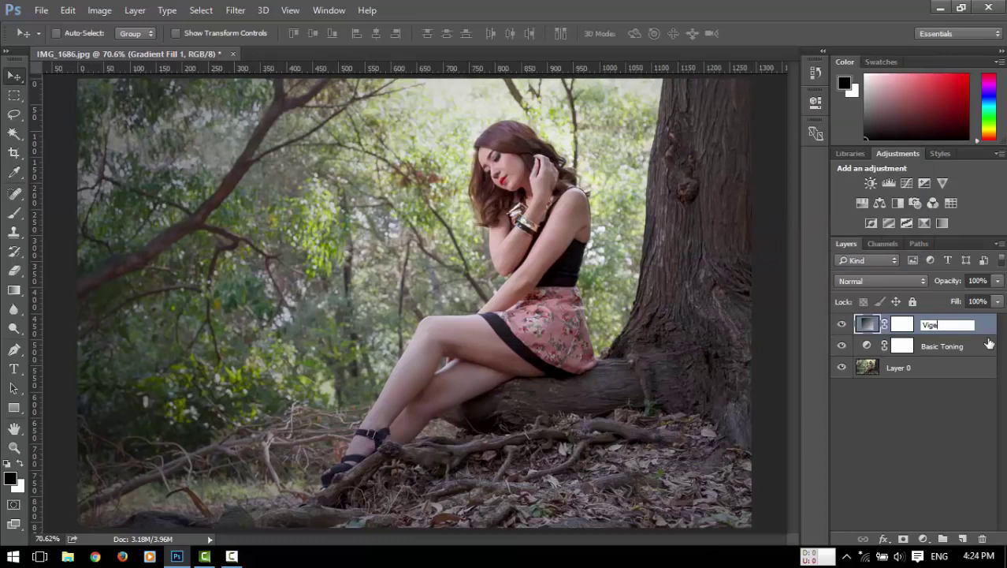
# Step: Name the gradient fill layer Vignette and set its blend mode to Soft Light
pyautogui.write('e')
pyautogui.press('Return')
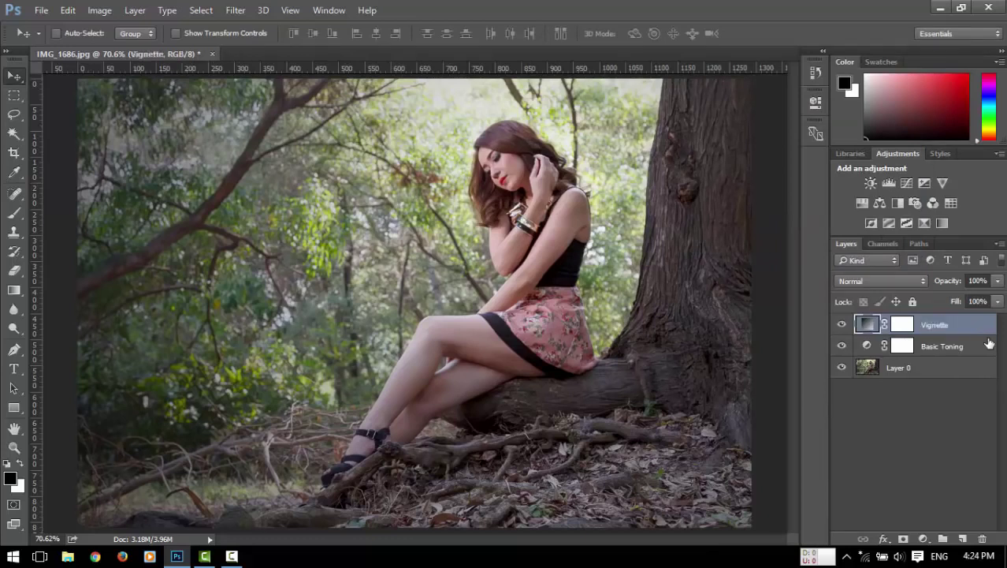
pyautogui.click(886, 285)
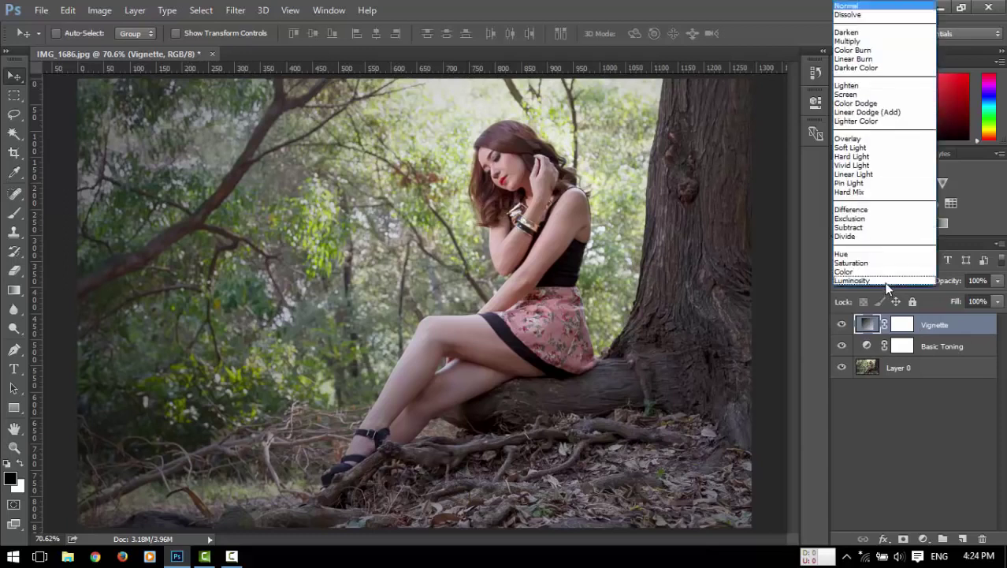
pyautogui.click(881, 147)
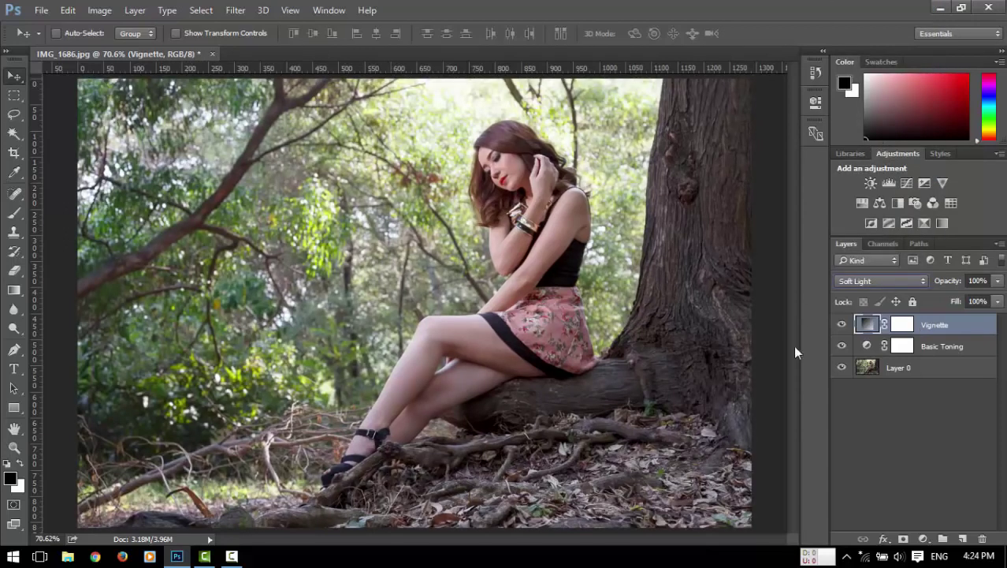
# Step: Compare the photo with and without the Vignette layer by switching its visibility off and on
pyautogui.click(842, 324)
pyautogui.click(842, 325)
pyautogui.click(842, 325)
pyautogui.click(842, 325)
pyautogui.click(842, 326)
pyautogui.click(841, 326)
pyautogui.click(842, 325)
pyautogui.click(842, 325)
pyautogui.click(842, 326)
pyautogui.click(842, 325)
pyautogui.click(842, 325)
pyautogui.click(842, 326)
# Step: Add a Channel Mixer adjustment layer and, for the Red output channel, set Green to +200% and Red to -55%
pyautogui.click(924, 541)
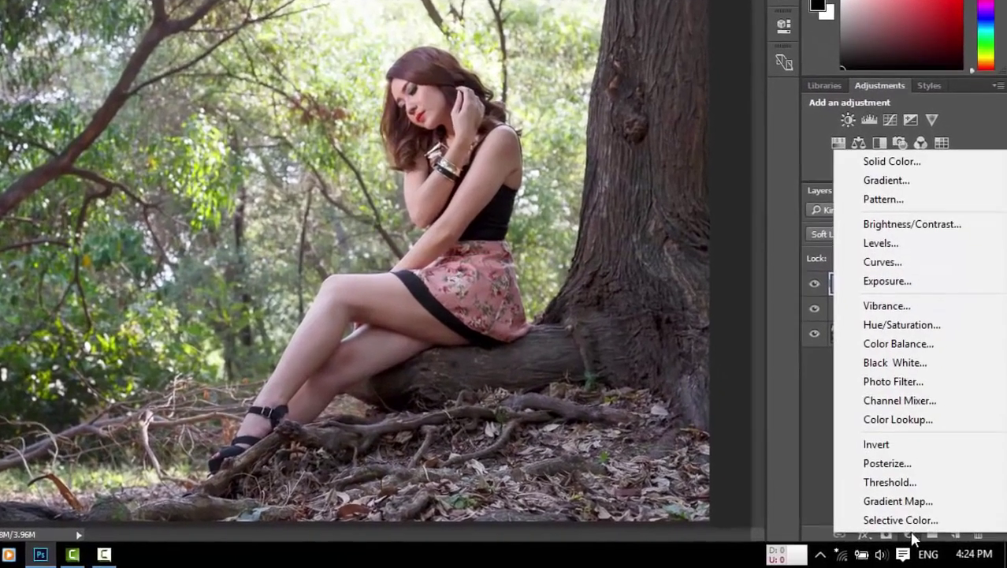
pyautogui.click(921, 399)
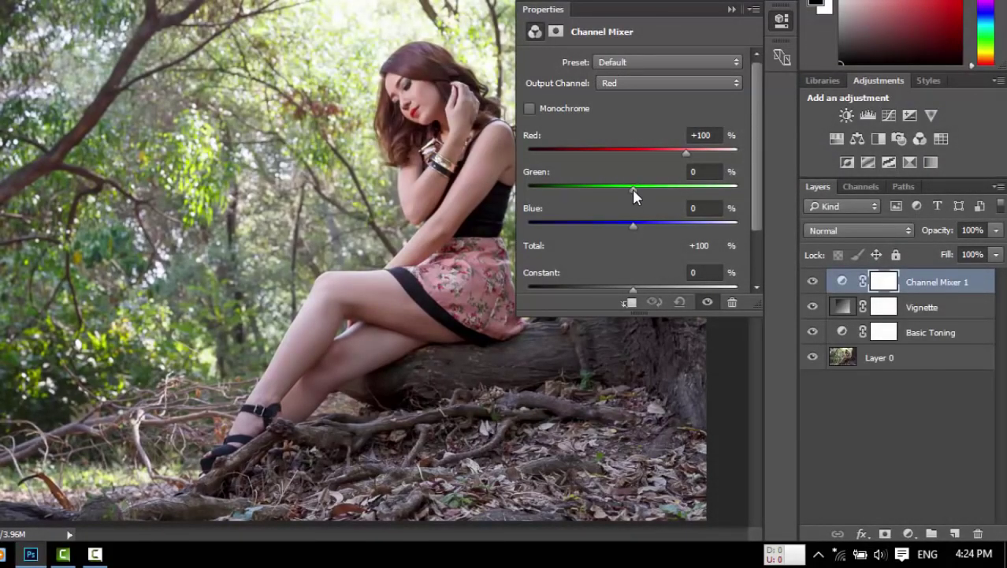
pyautogui.moveTo(633, 189); pyautogui.dragTo(794, 191)
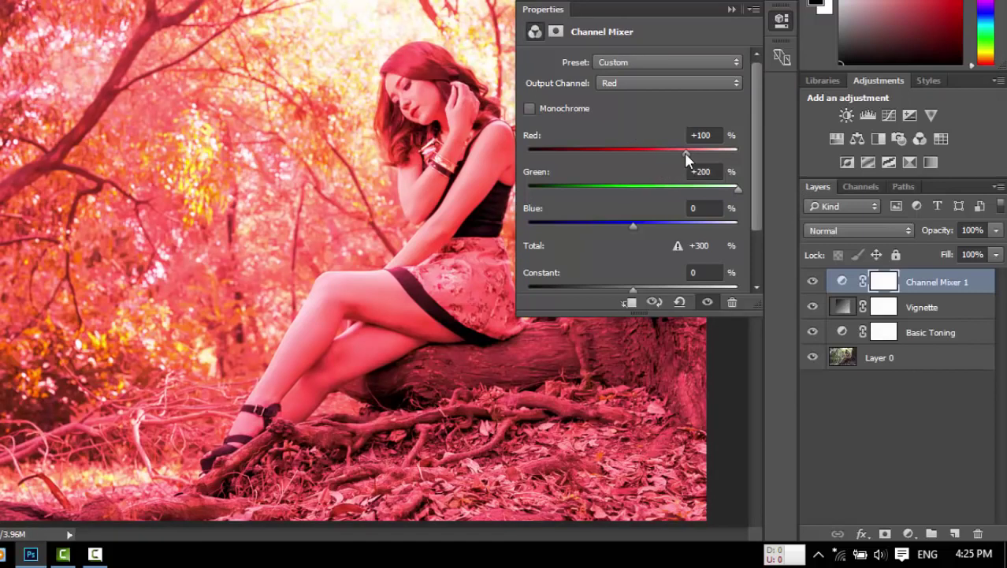
pyautogui.moveTo(682, 154); pyautogui.dragTo(615, 152)
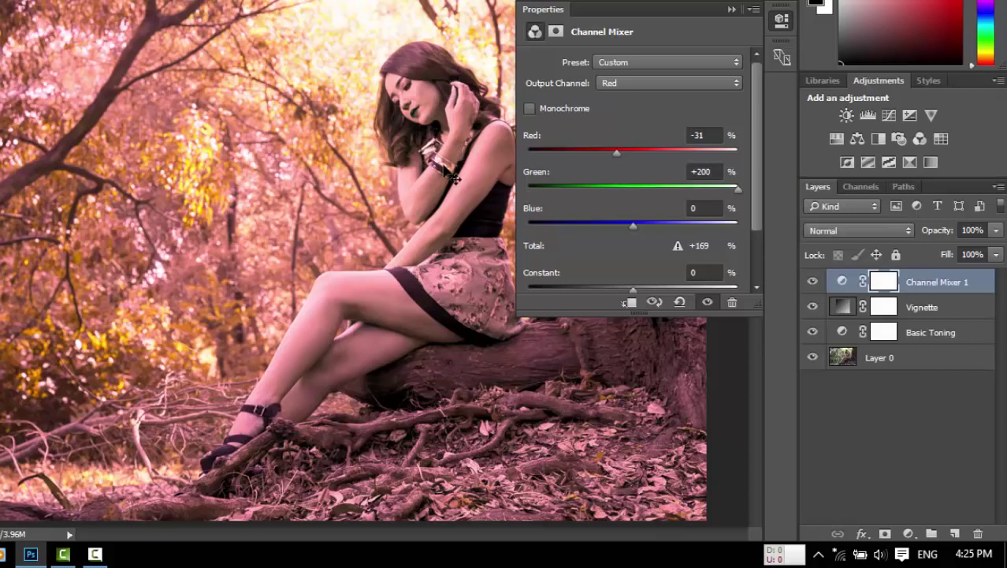
pyautogui.moveTo(616, 153); pyautogui.dragTo(619, 153)
pyautogui.moveTo(619, 152)
pyautogui.mouseDown()
pyautogui.moveTo(564, 151)
pyautogui.moveTo(671, 152)
pyautogui.moveTo(604, 152)
pyautogui.mouseUp()
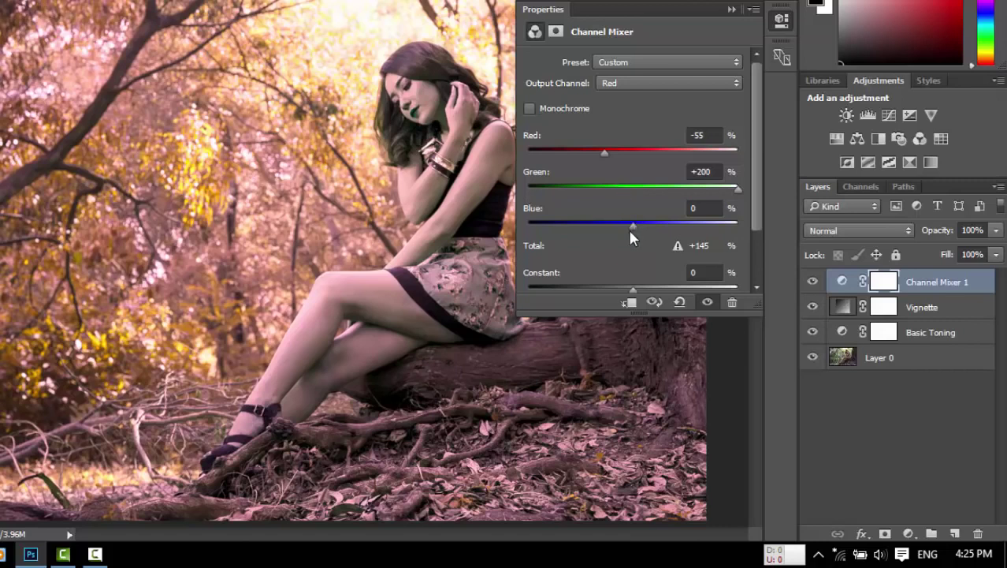
# Step: Set the Blue value of the Channel Mixer's Red output channel to -28%
pyautogui.moveTo(632, 224); pyautogui.dragTo(672, 225)
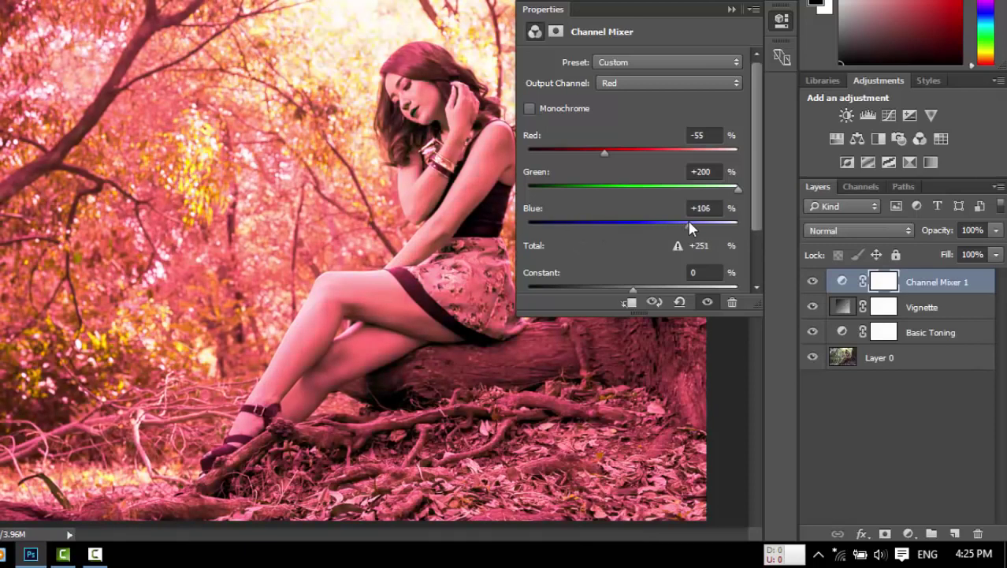
pyautogui.click(626, 226)
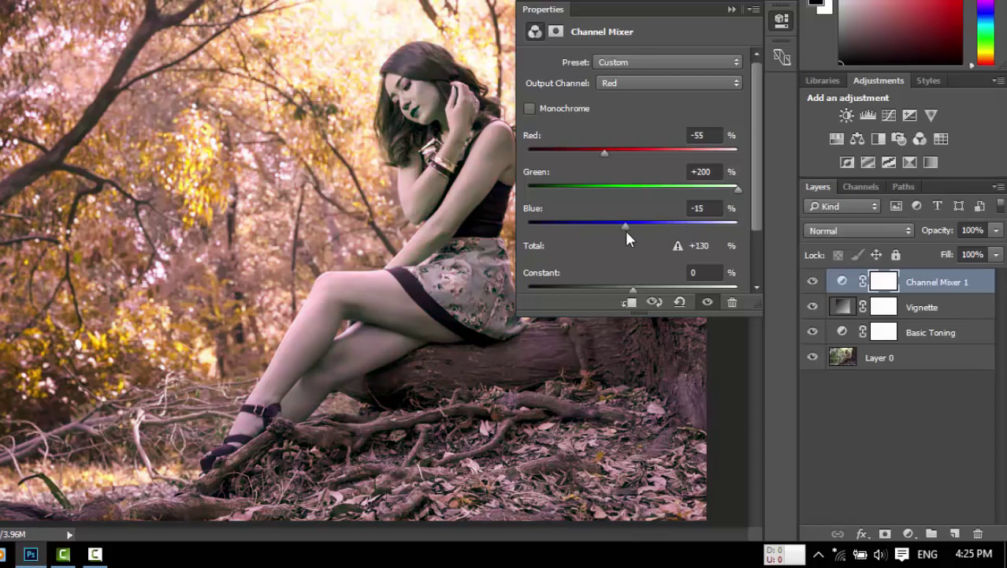
pyautogui.moveTo(625, 234); pyautogui.dragTo(615, 236)
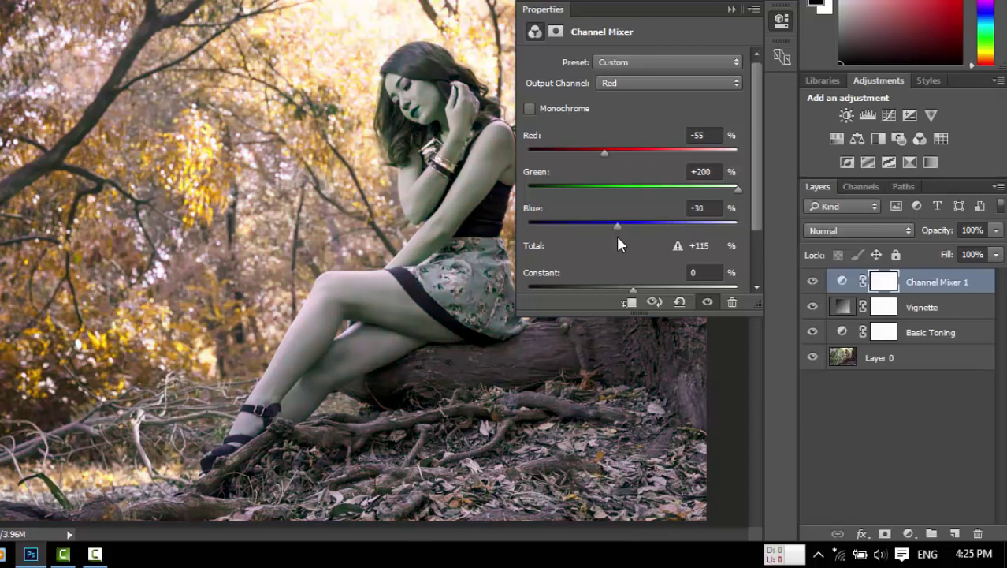
pyautogui.moveTo(618, 238); pyautogui.dragTo(623, 238)
# Step: Rename the Channel Mixer layer as Efek musim gugur
pyautogui.doubleClick(928, 284)
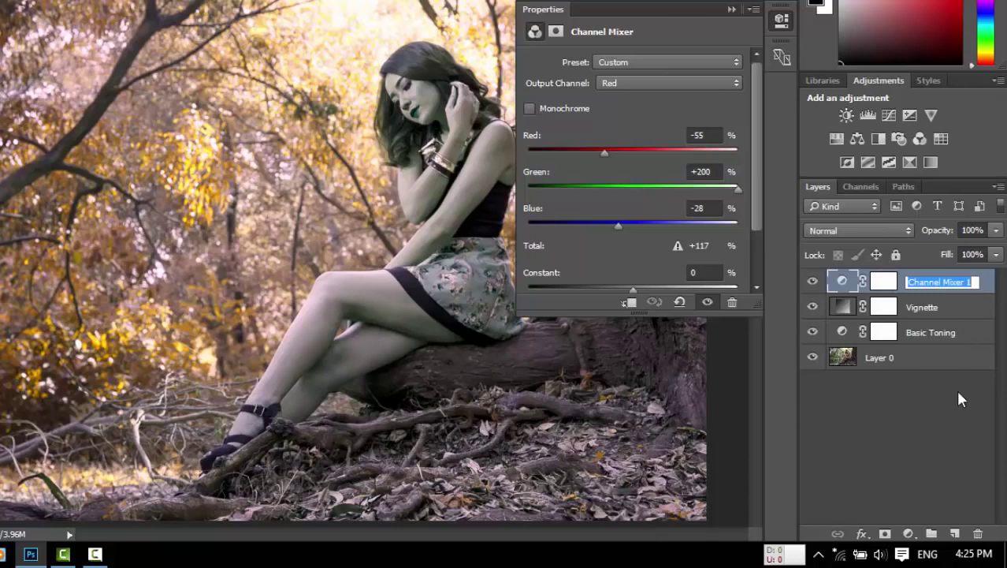
pyautogui.write('Efe')
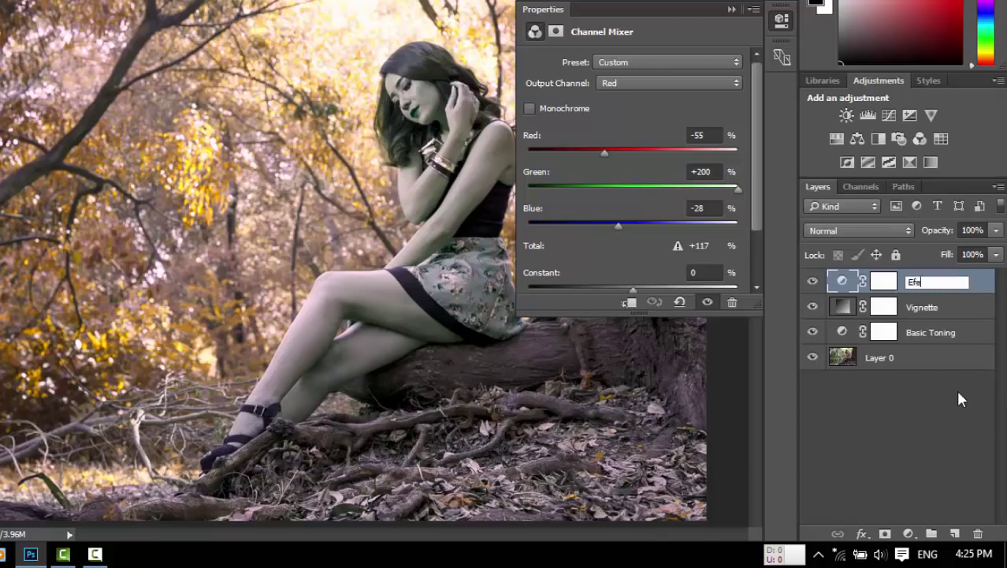
pyautogui.write('k musim gugur')
pyautogui.press('Return')
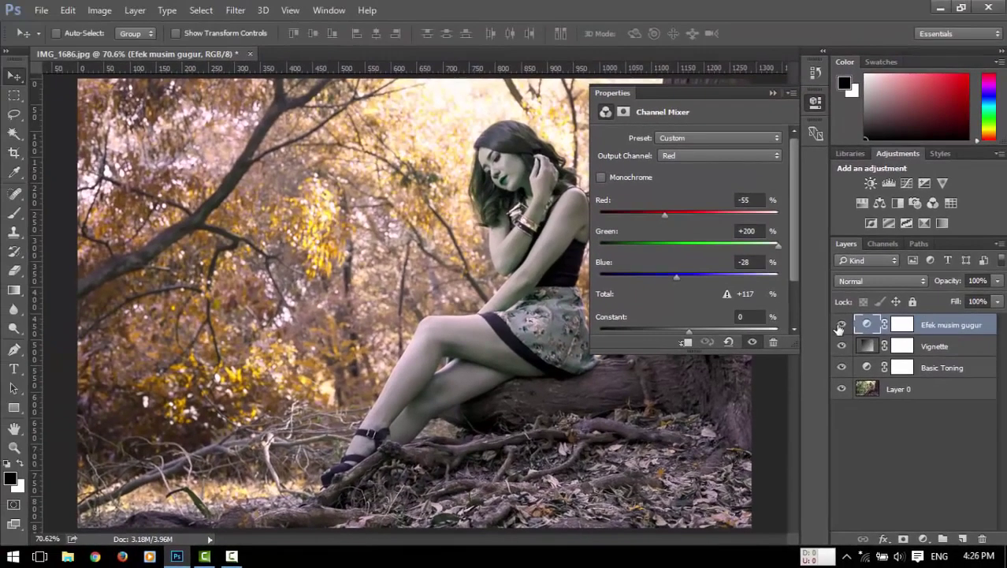
# Step: Compare the photo with and without the Efek musim gugur layer by switching its visibility
pyautogui.click(839, 320)
pyautogui.click(838, 320)
pyautogui.click(839, 320)
pyautogui.click(841, 324)
pyautogui.click(841, 325)
# Step: Set the blend mode of the Efek musim gugur layer to Lighten
pyautogui.click(774, 93)
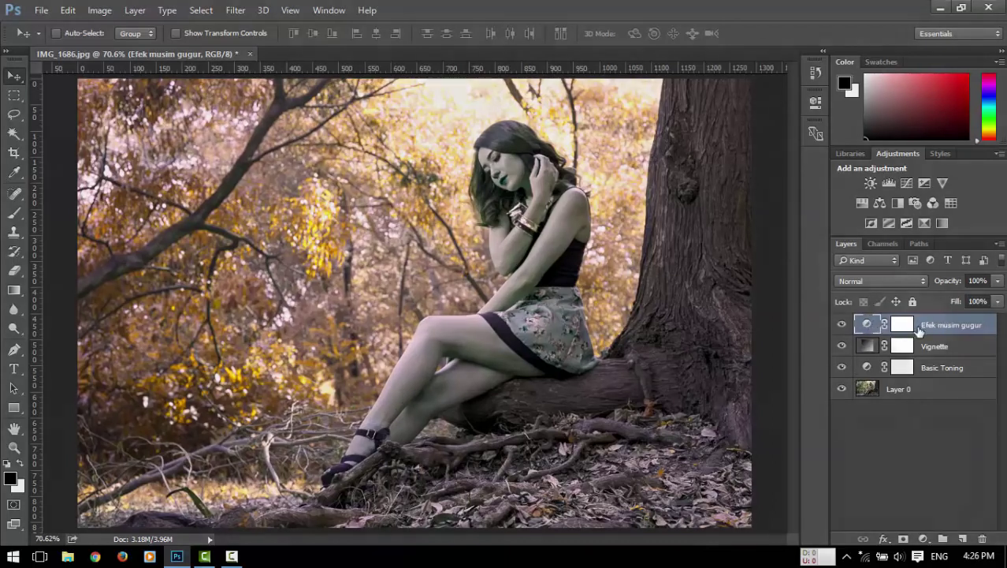
pyautogui.click(869, 280)
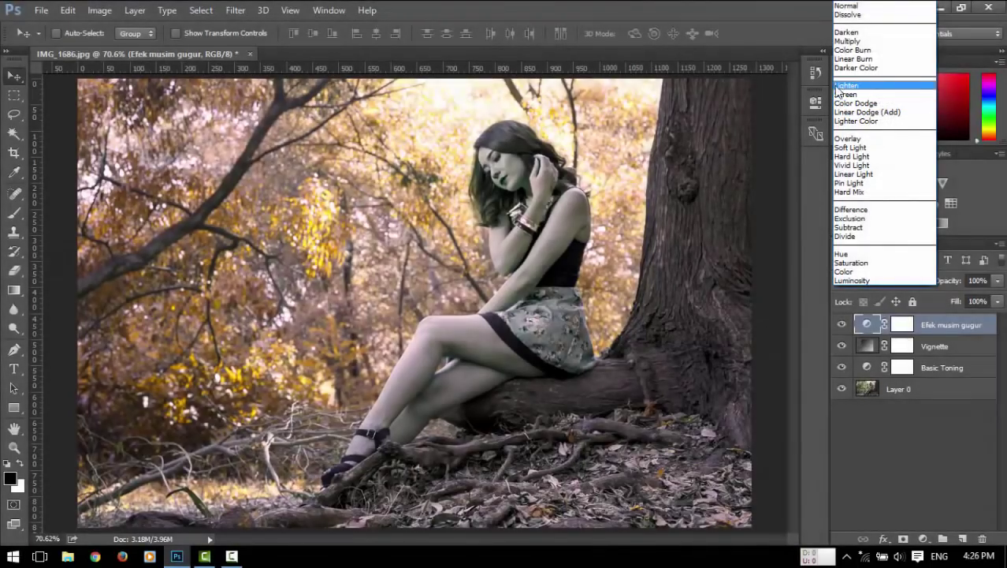
pyautogui.click(848, 86)
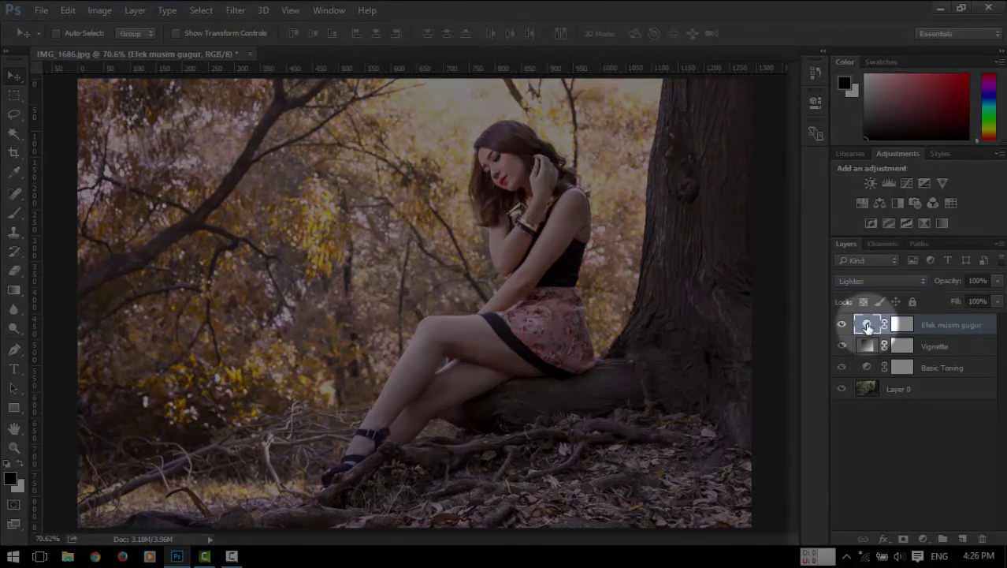
# Step: Reopen the Efek musim gugur layer's Channel Mixer settings, set Red to -50% and fine-tune the Blue value
pyautogui.doubleClick(867, 326)
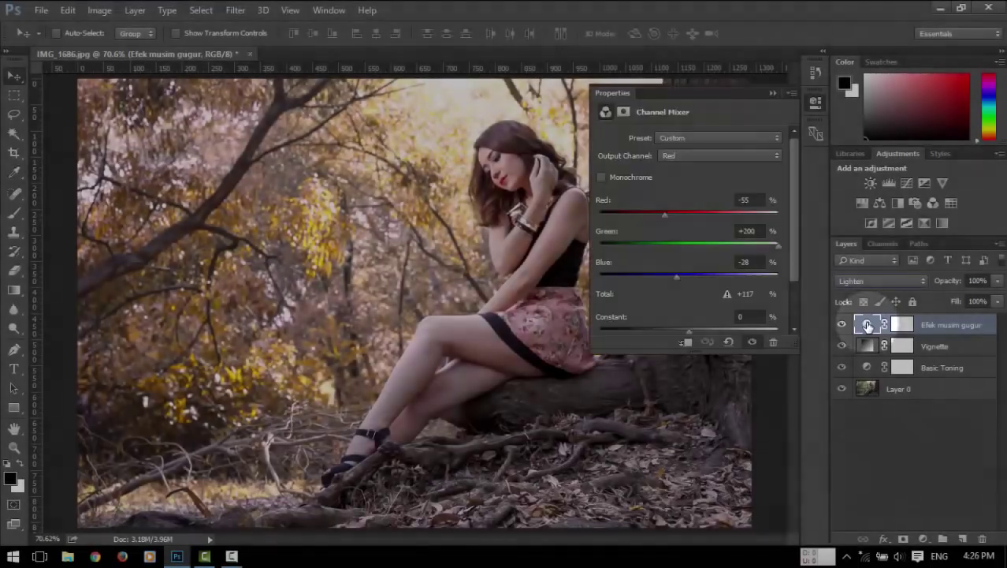
pyautogui.moveTo(664, 215); pyautogui.dragTo(666, 213)
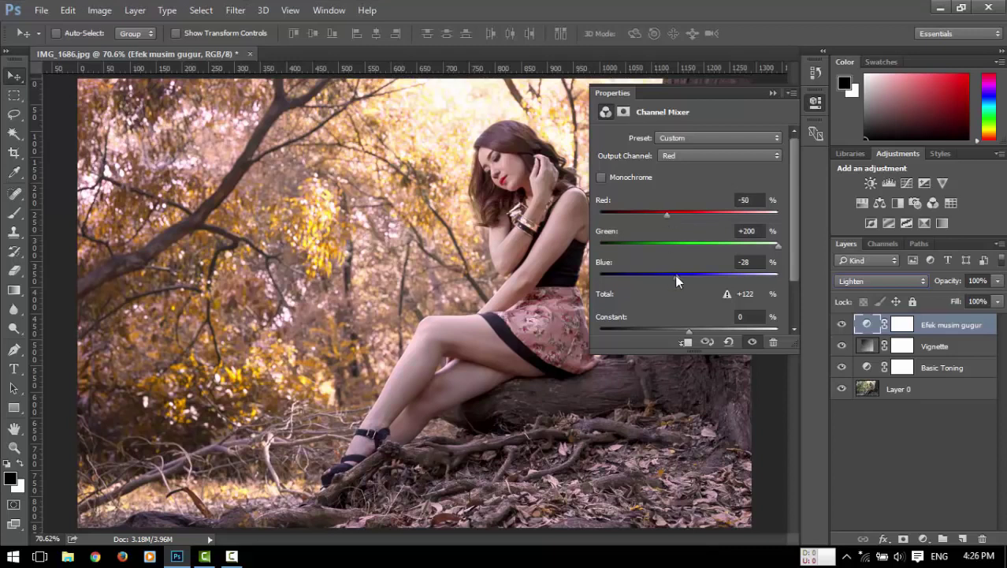
pyautogui.moveTo(678, 276); pyautogui.dragTo(678, 273)
pyautogui.click(816, 102)
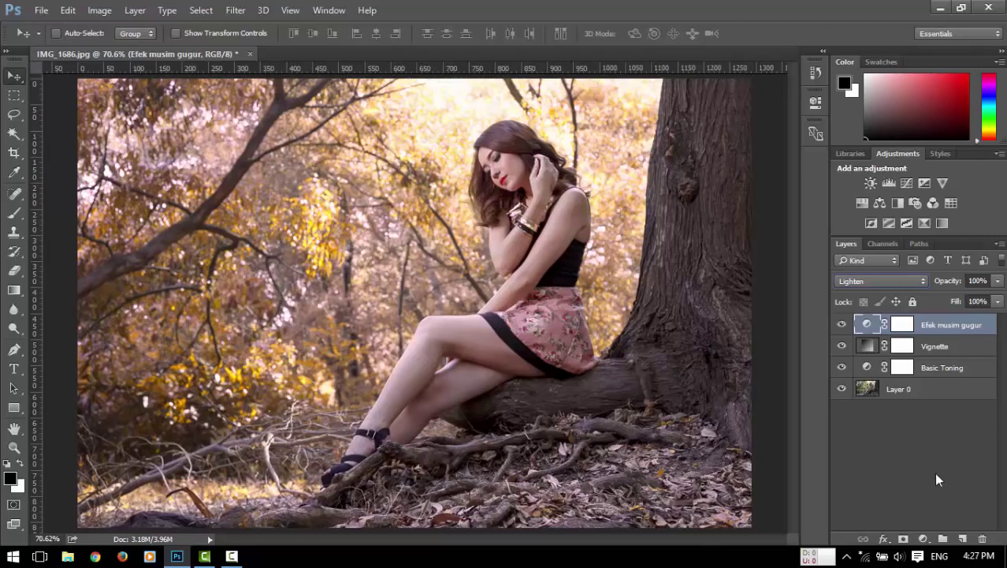
# Step: Add a Vibrance adjustment layer with Vibrance at +100 and compare the photo with and without it
pyautogui.click(923, 539)
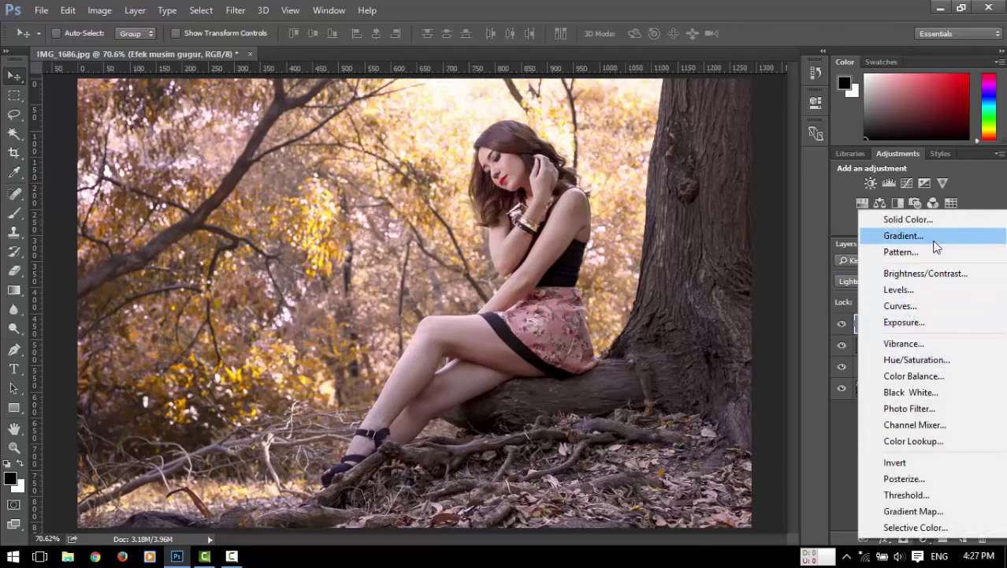
pyautogui.click(930, 345)
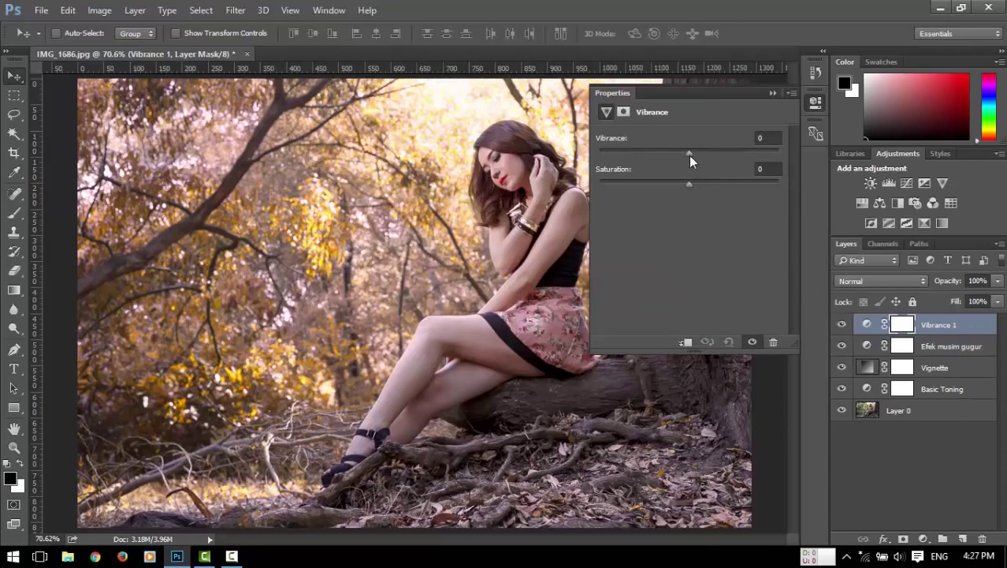
pyautogui.moveTo(688, 151); pyautogui.dragTo(752, 151)
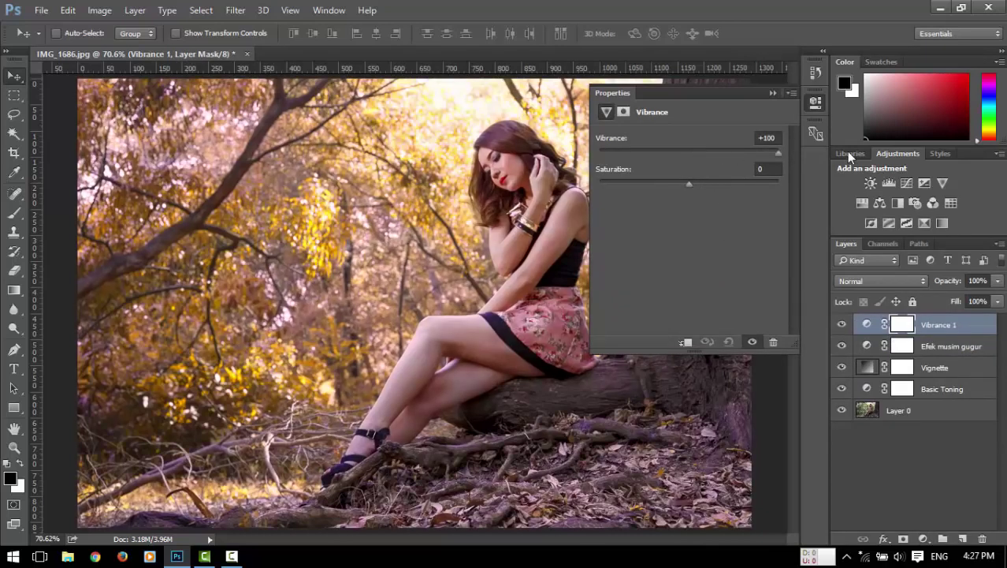
pyautogui.click(815, 107)
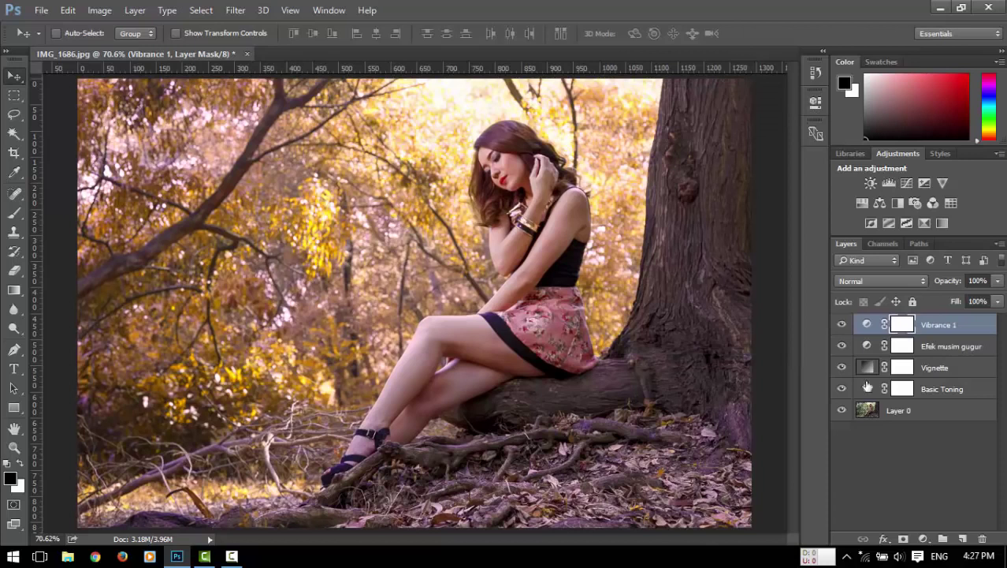
pyautogui.click(839, 325)
pyautogui.click(840, 325)
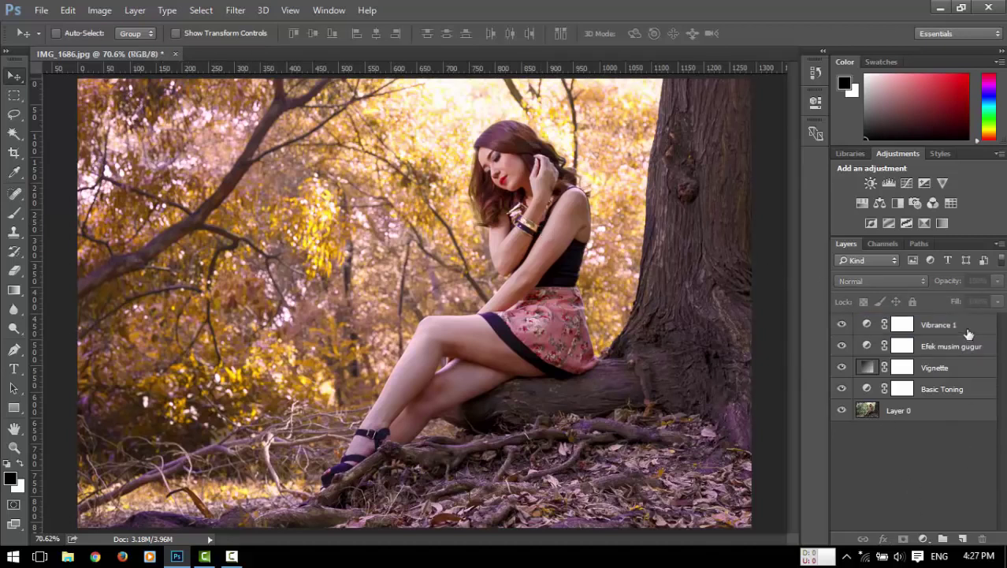
# Step: Rename the Vibrance adjustment layer as Color Pop Out
pyautogui.doubleClick(939, 325)
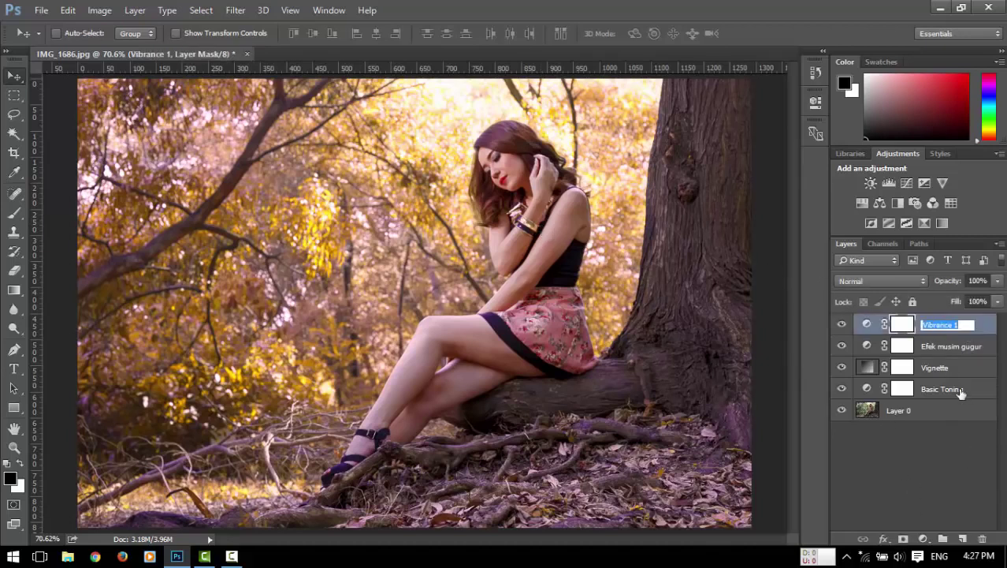
pyautogui.write('Color Pop Out')
pyautogui.press('Return')
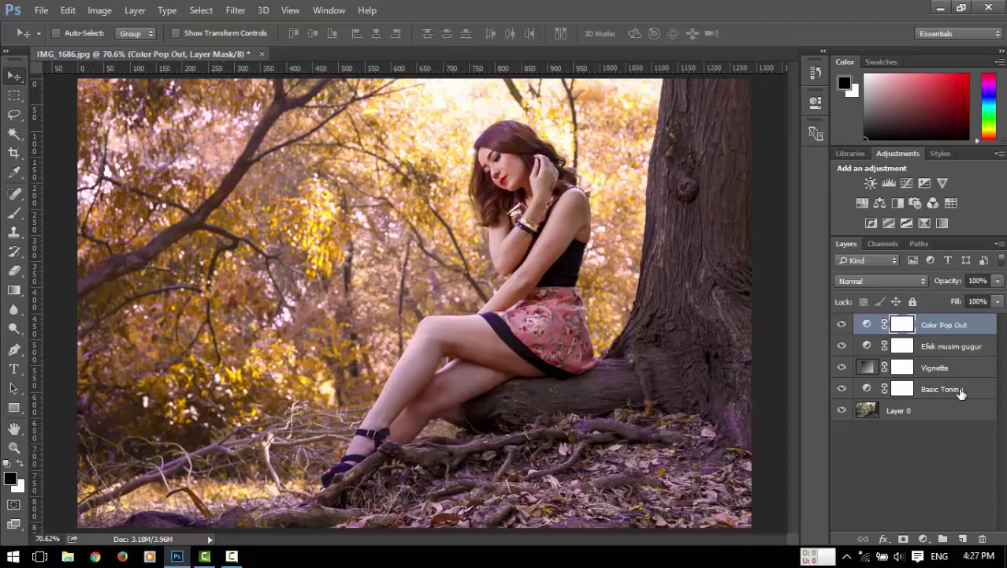
pyautogui.click(928, 469)
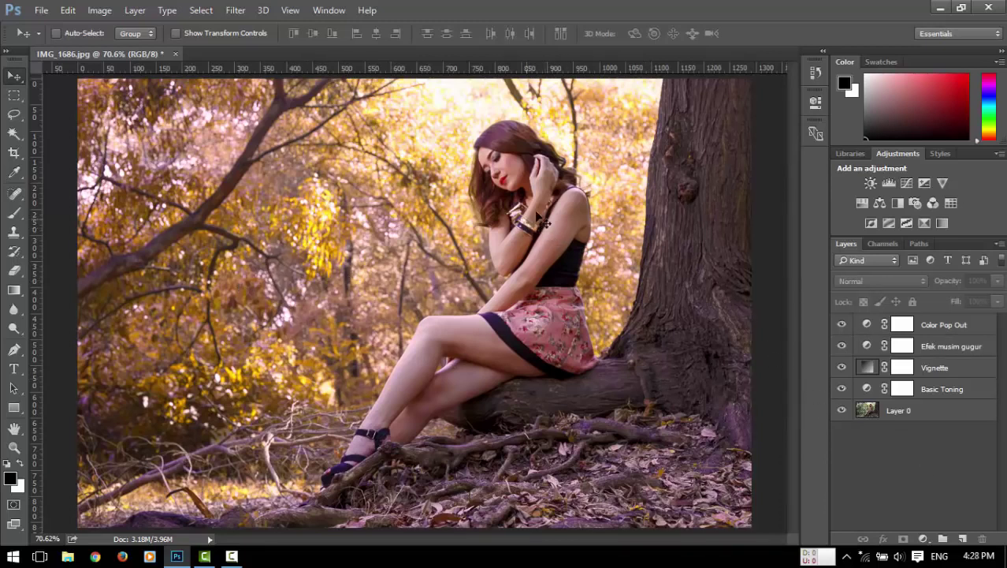
# Step: Add a Color Balance adjustment layer and set its Shadows to +29 on Cyan–Red and -8 on Yellow–Blue
pyautogui.click(923, 539)
pyautogui.click(903, 342)
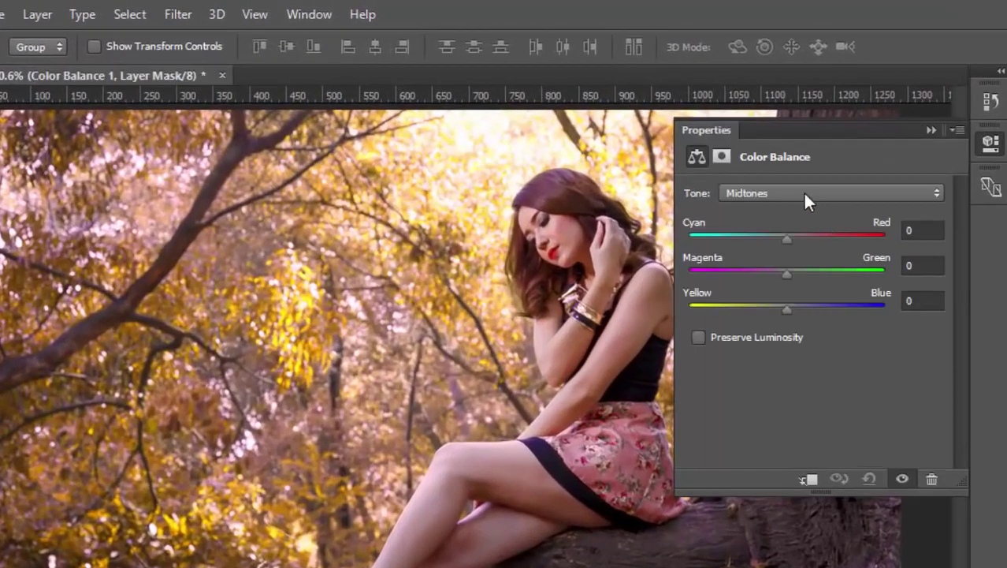
pyautogui.click(802, 193)
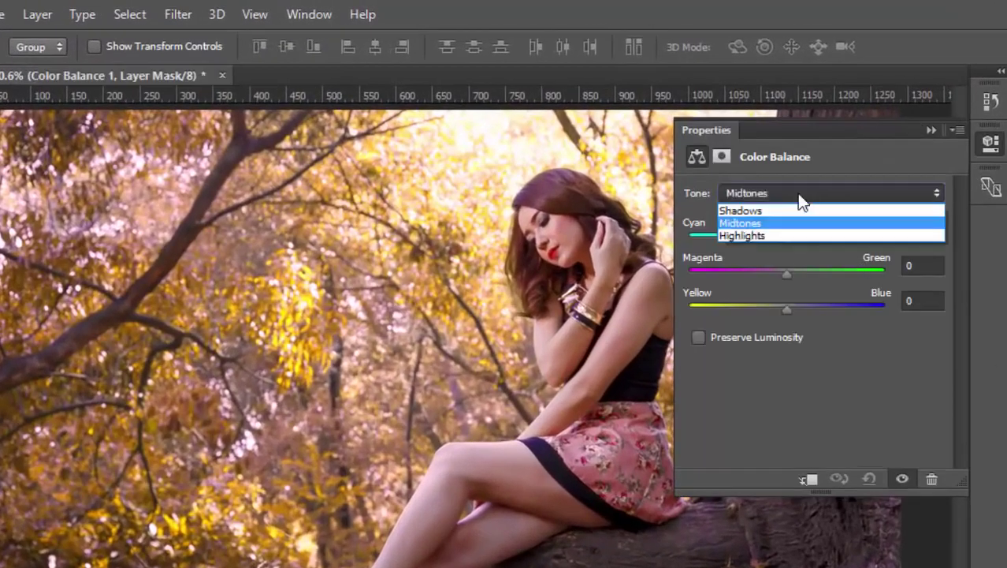
pyautogui.click(778, 209)
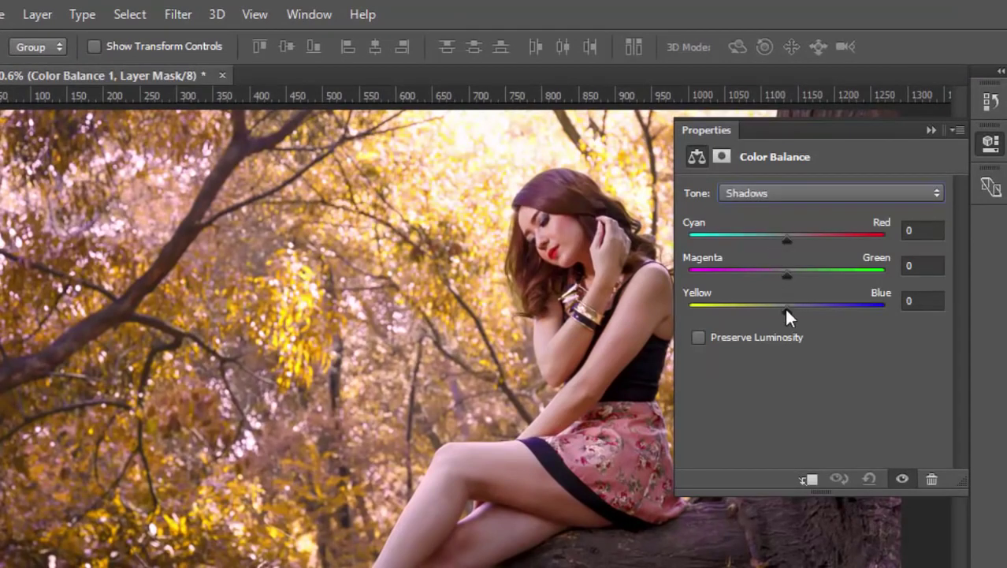
pyautogui.moveTo(785, 240); pyautogui.dragTo(816, 249)
pyautogui.moveTo(784, 306); pyautogui.dragTo(779, 307)
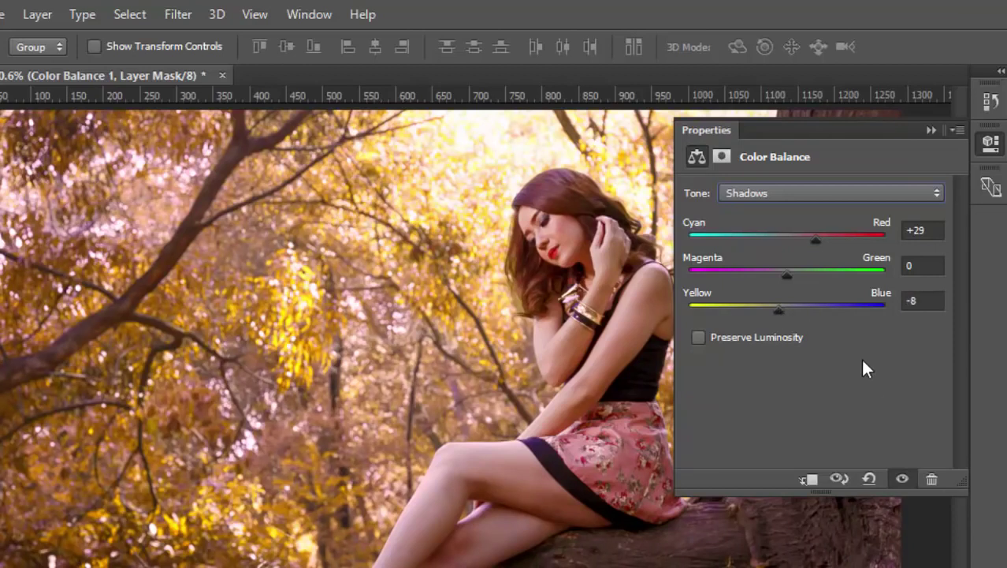
# Step: Set the Color Balance Highlights to -11 on Cyan–Red and -8 on Yellow–Blue
pyautogui.click(788, 192)
pyautogui.click(782, 236)
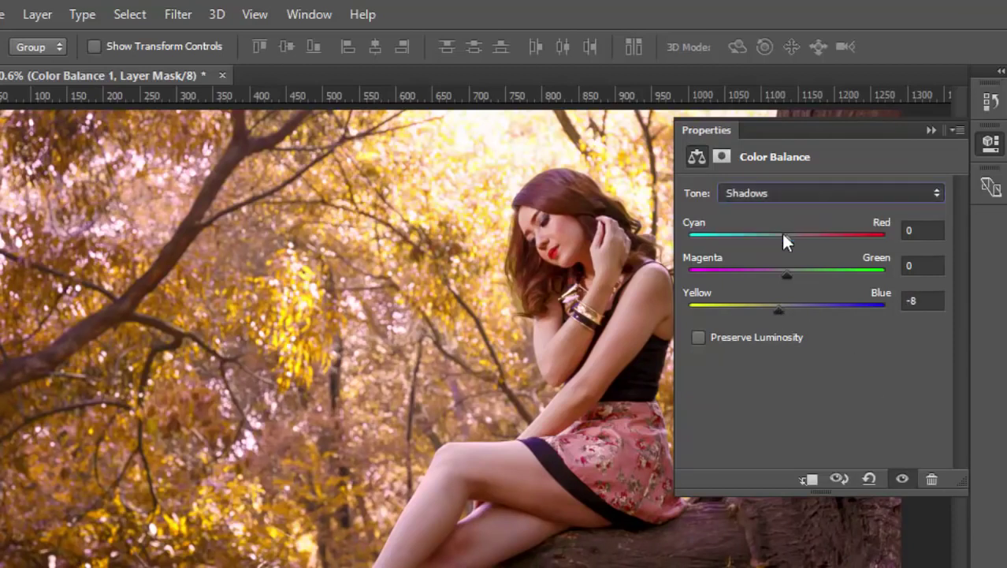
pyautogui.moveTo(784, 238); pyautogui.dragTo(775, 238)
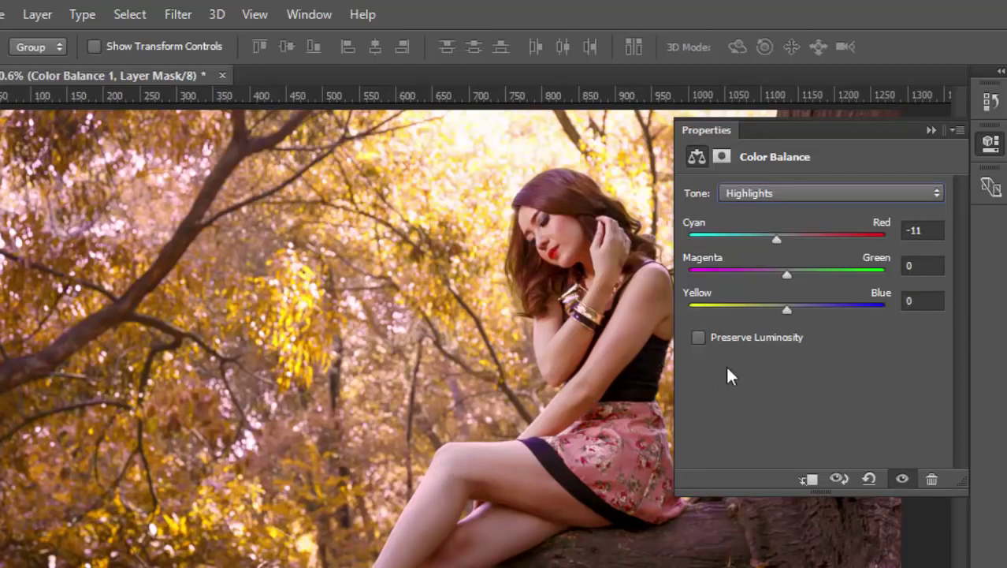
pyautogui.moveTo(786, 309); pyautogui.dragTo(778, 312)
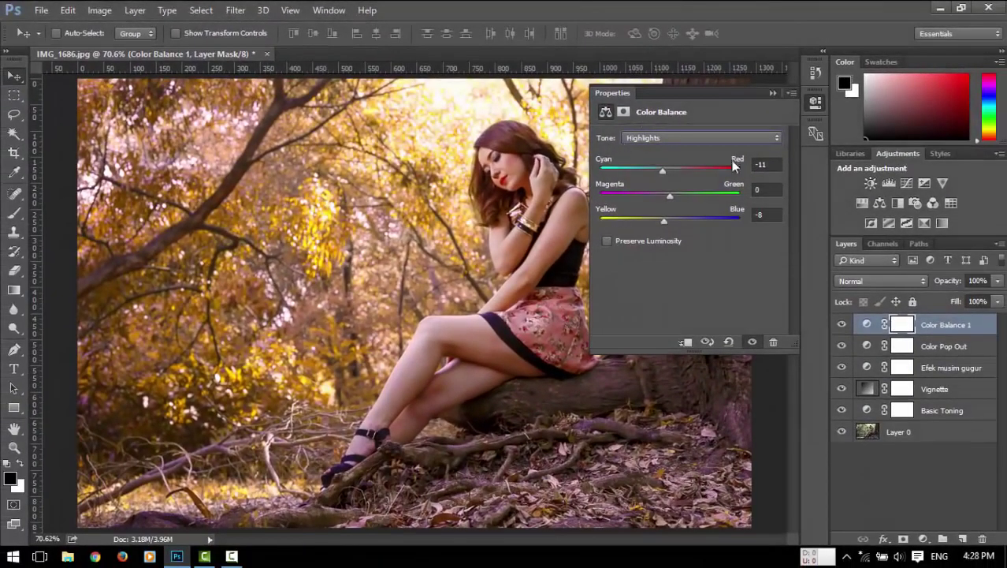
pyautogui.click(816, 100)
# Step: Rename the Color Balance adjustment layer as Color Tone
pyautogui.doubleClick(940, 328)
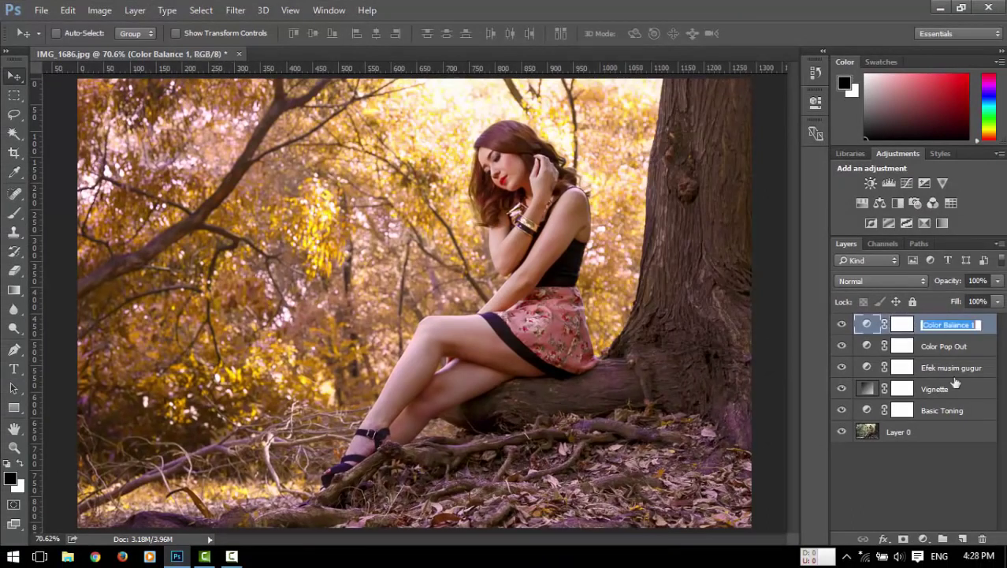
pyautogui.write('Color Tone')
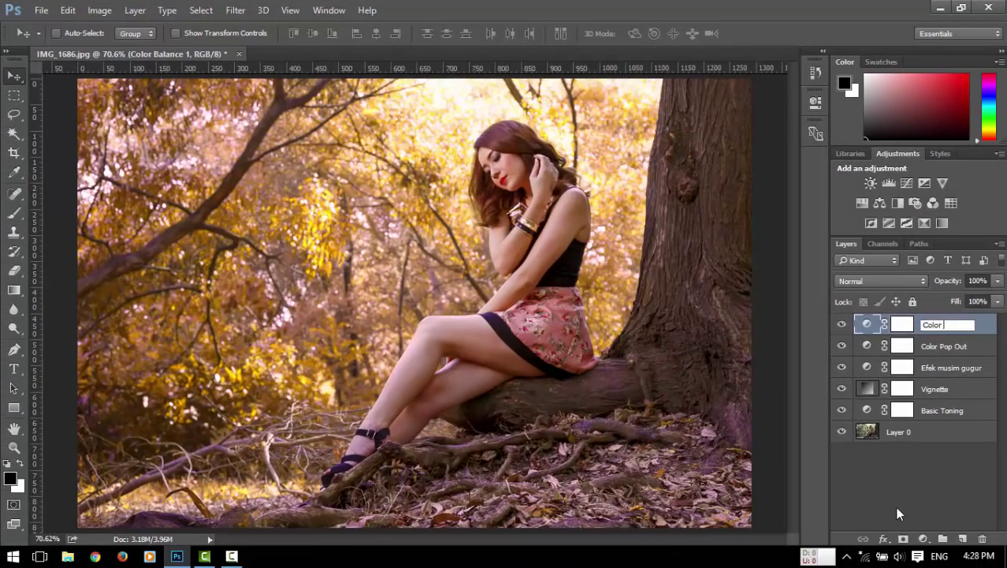
pyautogui.press('Return')
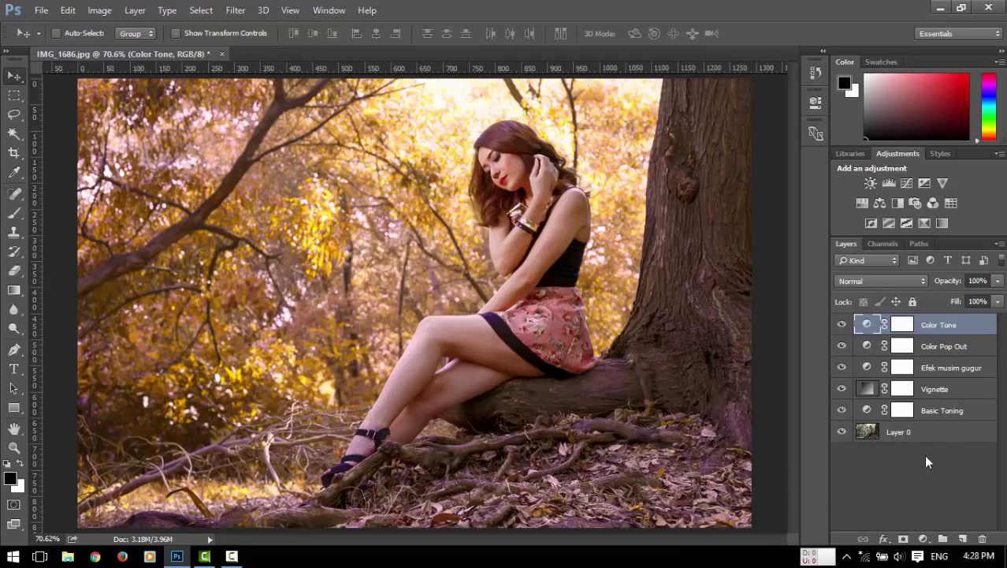
# Step: Add a Solid Color fill layer in very dark grey (#181818) above the Color Tone layer
pyautogui.click(923, 538)
pyautogui.click(914, 219)
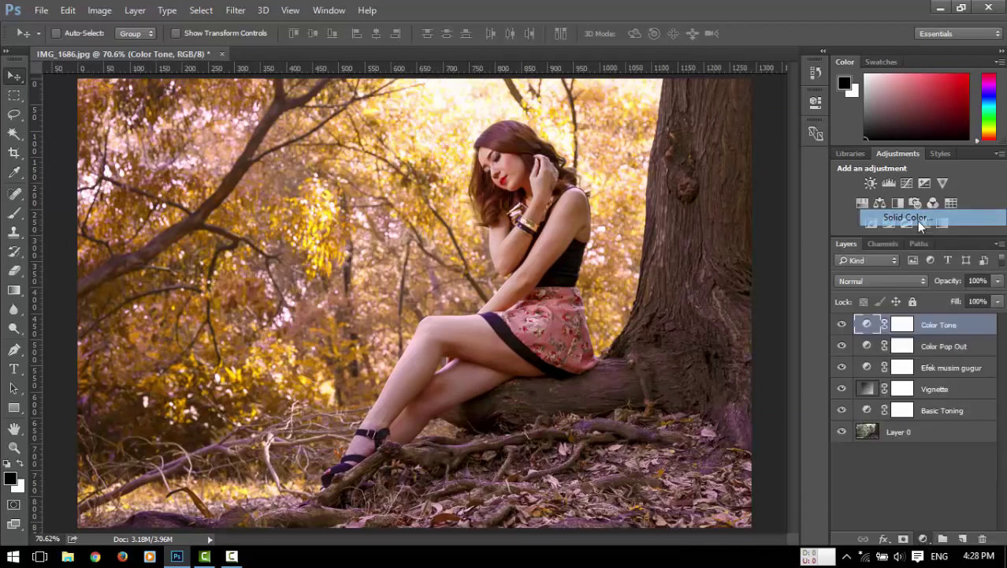
pyautogui.moveTo(709, 290); pyautogui.dragTo(562, 333)
pyautogui.moveTo(623, 338); pyautogui.dragTo(600, 346)
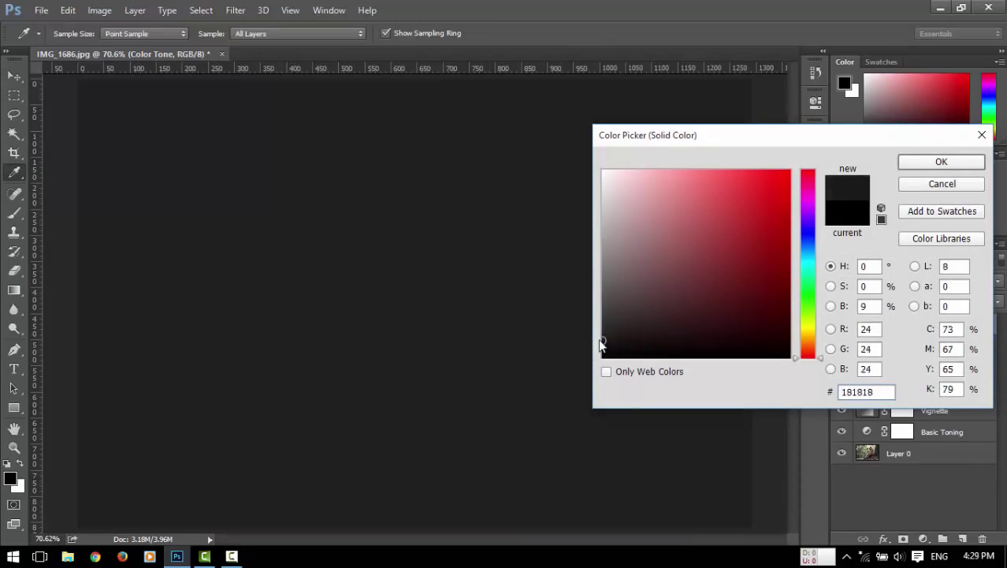
pyautogui.click(925, 163)
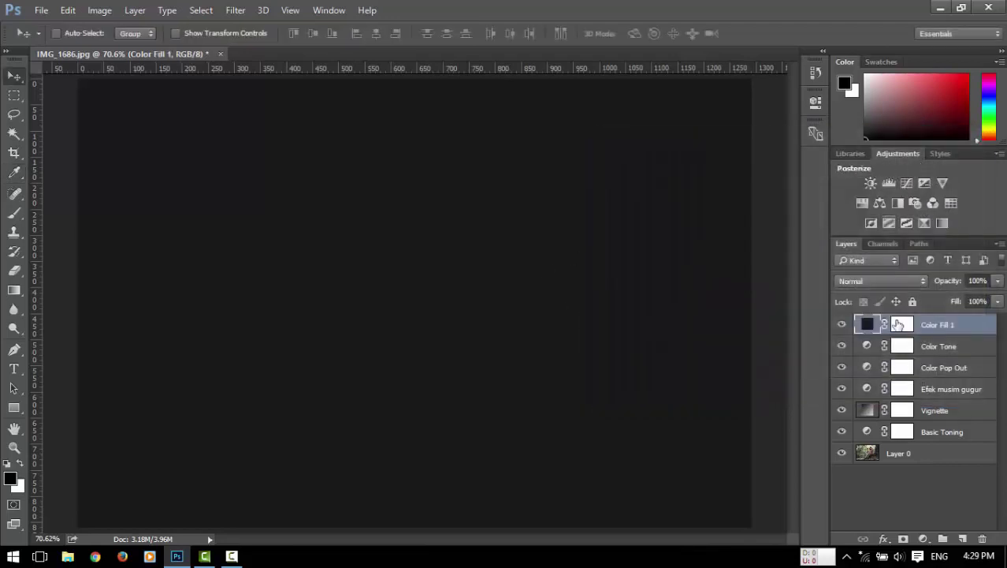
# Step: Rename the solid color fill layer as Efek Haze and set its blend mode to Exclusion
pyautogui.doubleClick(931, 326)
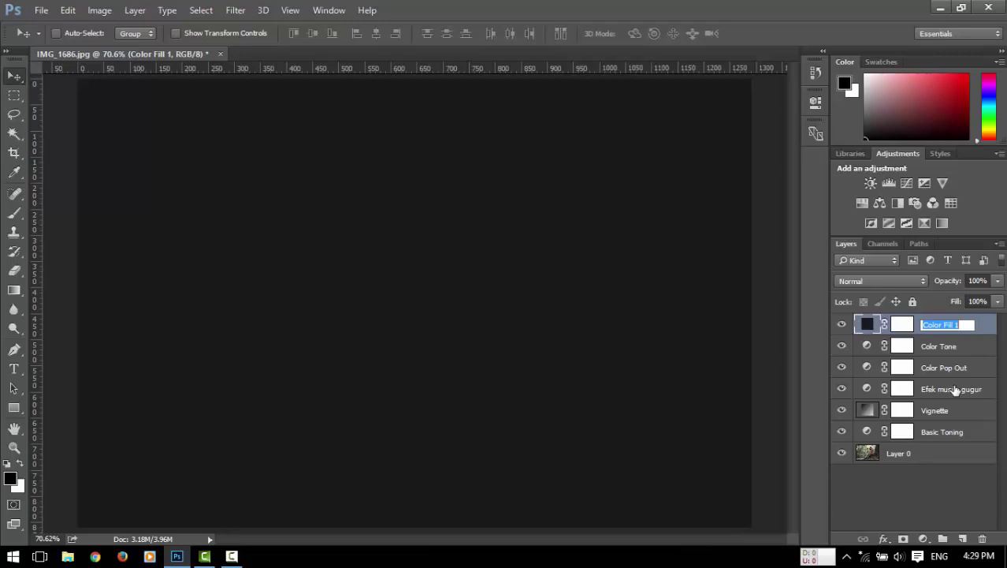
pyautogui.write('Efek Haze')
pyautogui.press('Return')
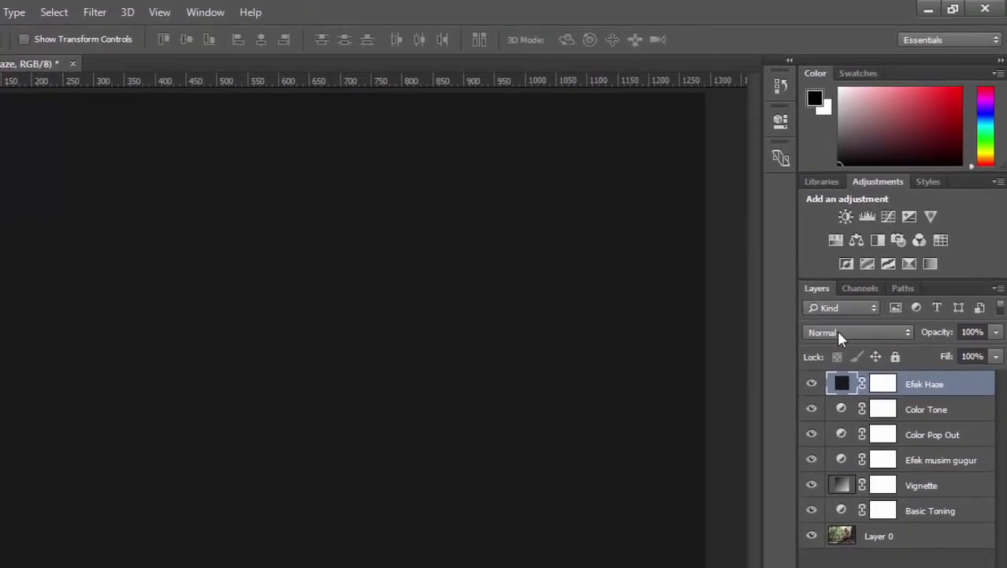
pyautogui.click(838, 335)
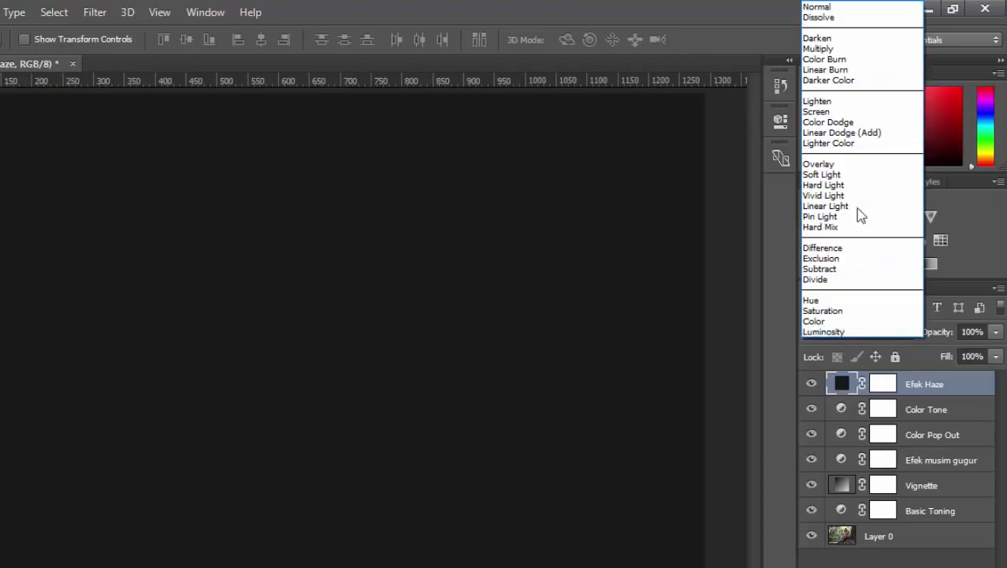
pyautogui.click(849, 266)
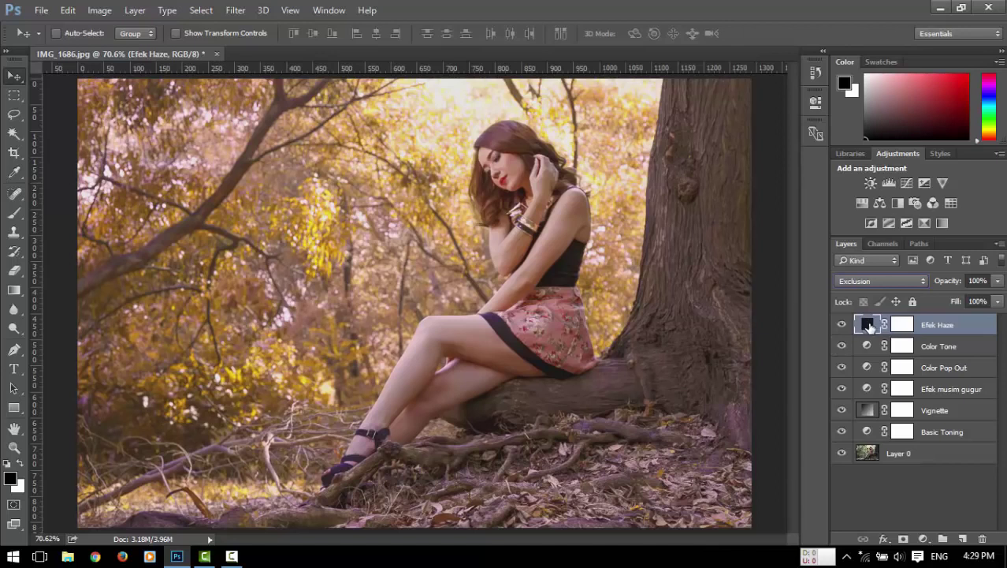
# Step: Try lighter and darker greys for the Efek Haze fill and settle on dark grey #242323
pyautogui.doubleClick(868, 325)
pyautogui.moveTo(605, 340); pyautogui.dragTo(599, 318)
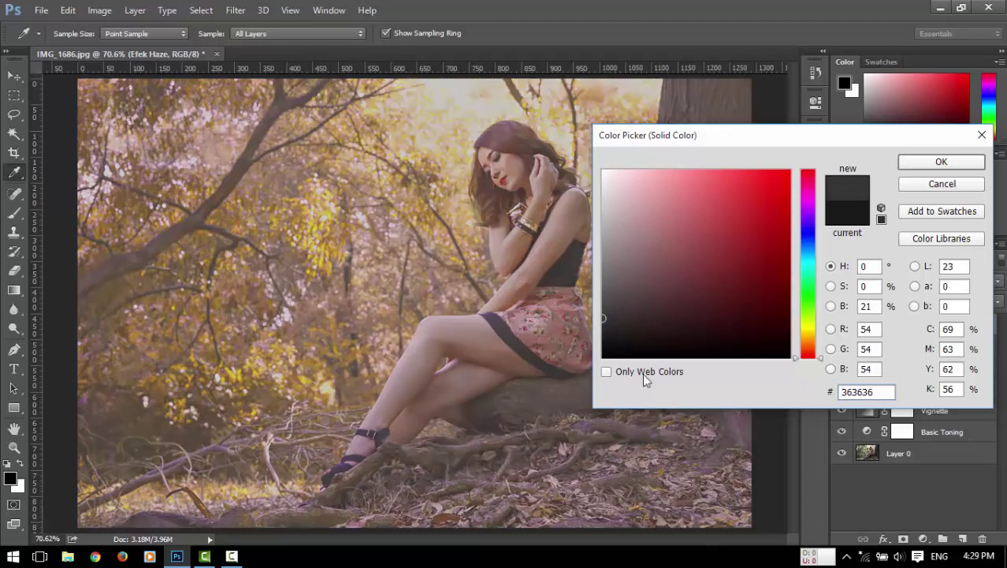
pyautogui.moveTo(604, 318); pyautogui.dragTo(600, 347)
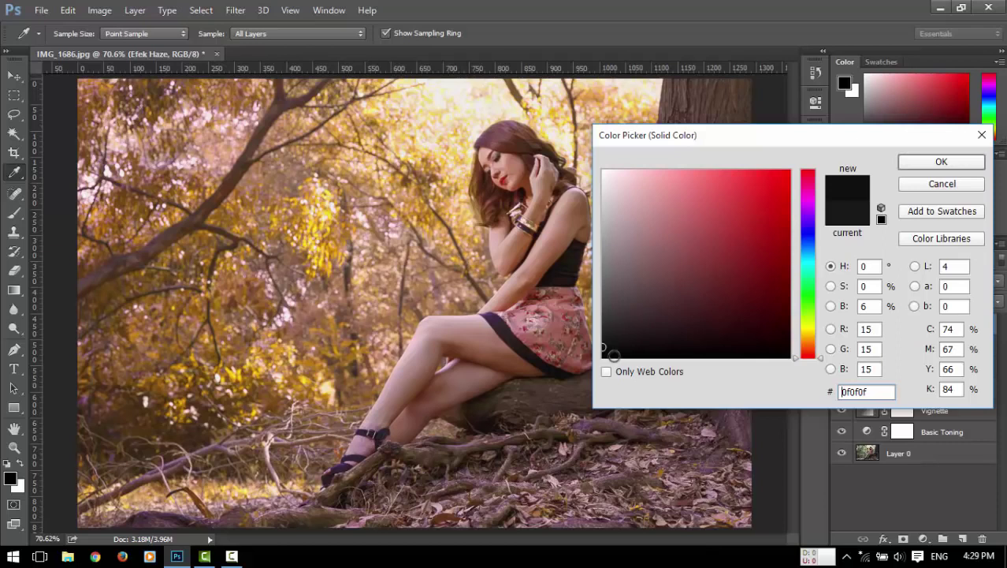
pyautogui.moveTo(605, 350); pyautogui.dragTo(604, 331)
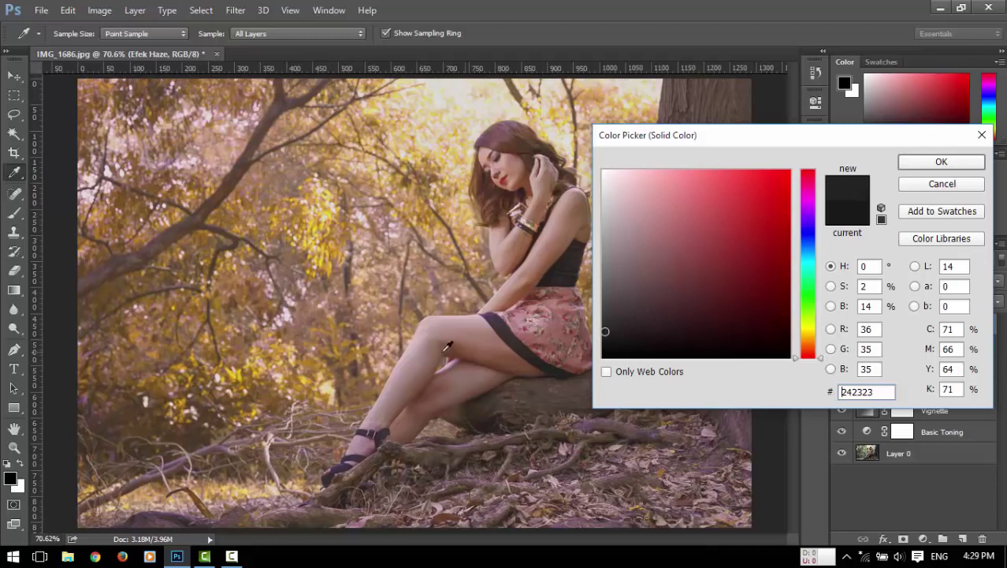
pyautogui.click(939, 165)
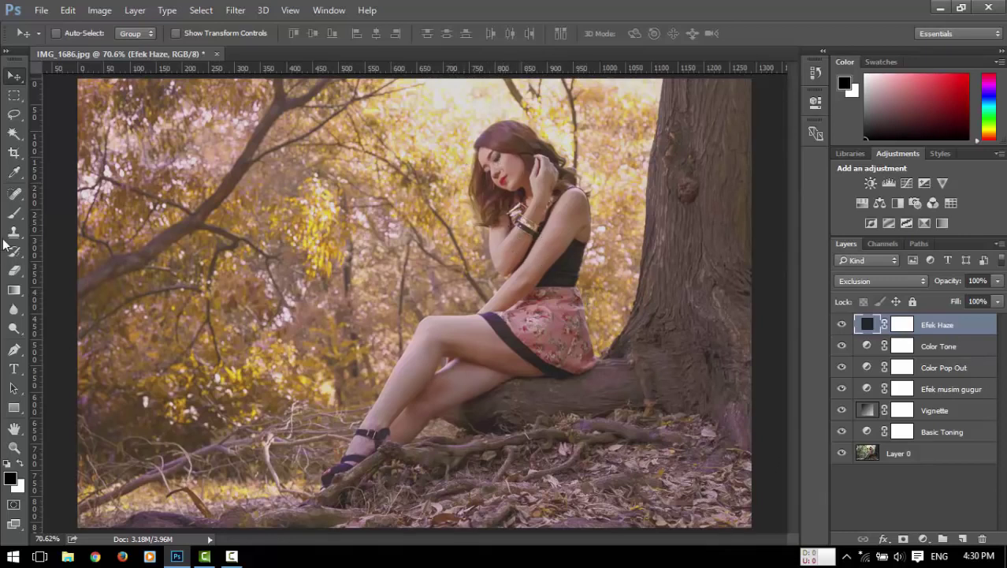
# Step: Paint black over the woman on the Efek Haze layer's mask with a soft 182 px brush at 14% opacity
pyautogui.click(13, 215)
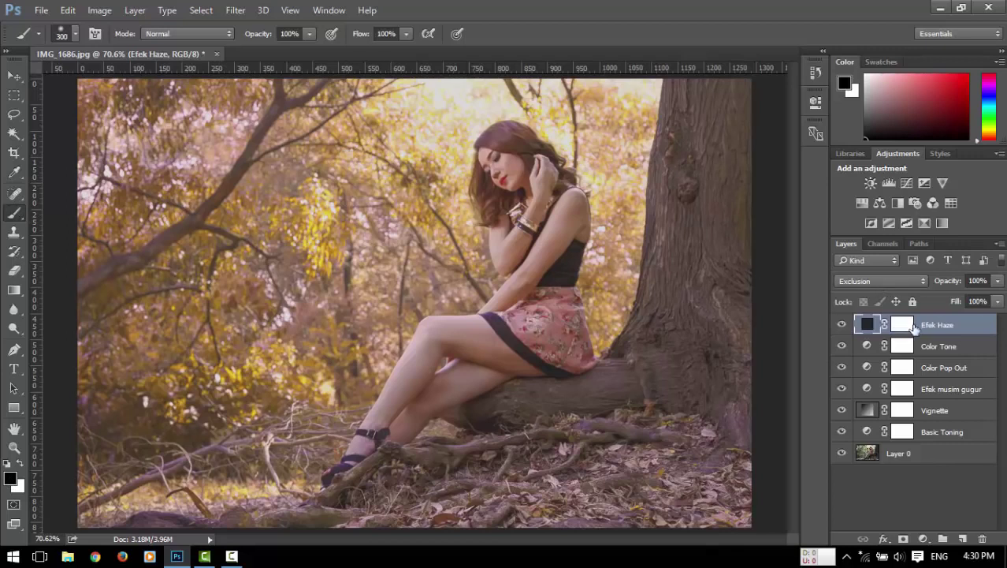
pyautogui.click(901, 328)
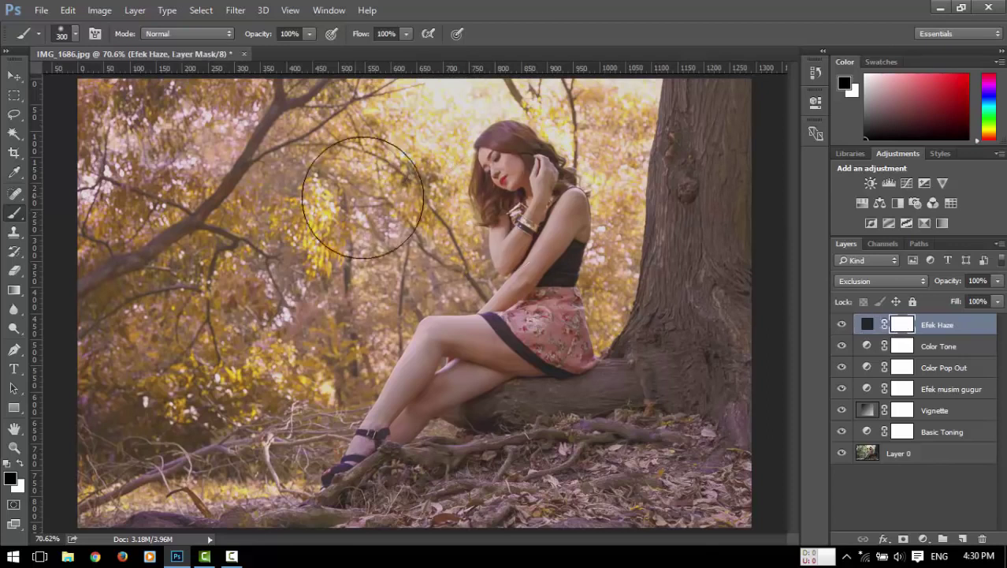
pyautogui.rightClick(406, 219)
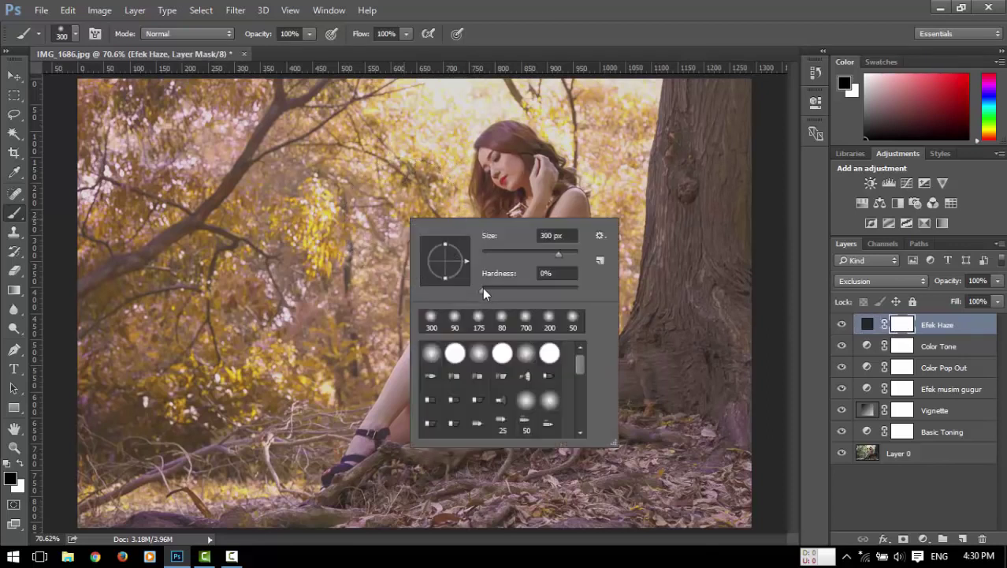
pyautogui.moveTo(558, 251)
pyautogui.mouseDown()
pyautogui.moveTo(504, 249)
pyautogui.moveTo(561, 249)
pyautogui.moveTo(549, 254)
pyautogui.mouseUp()
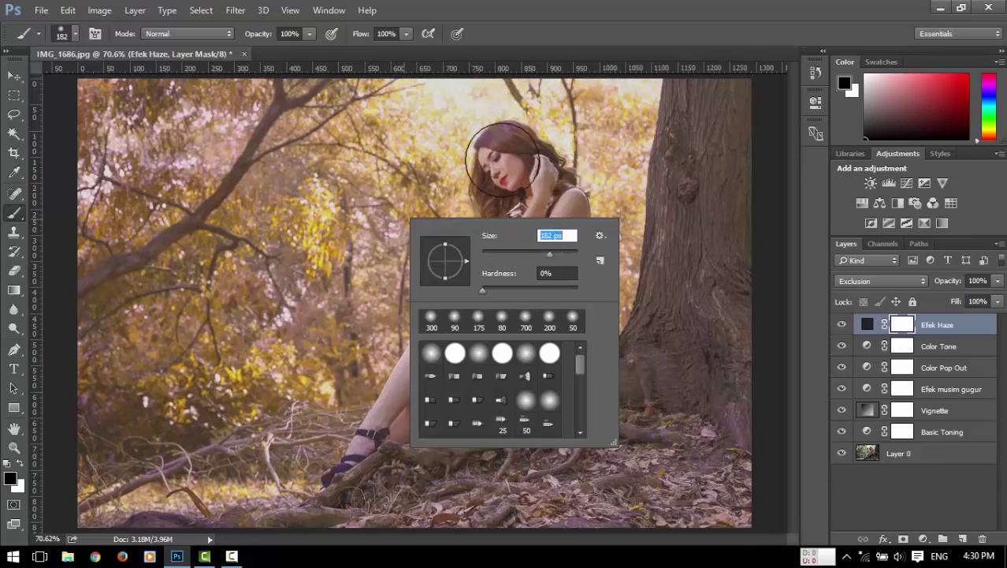
pyautogui.click(609, 18)
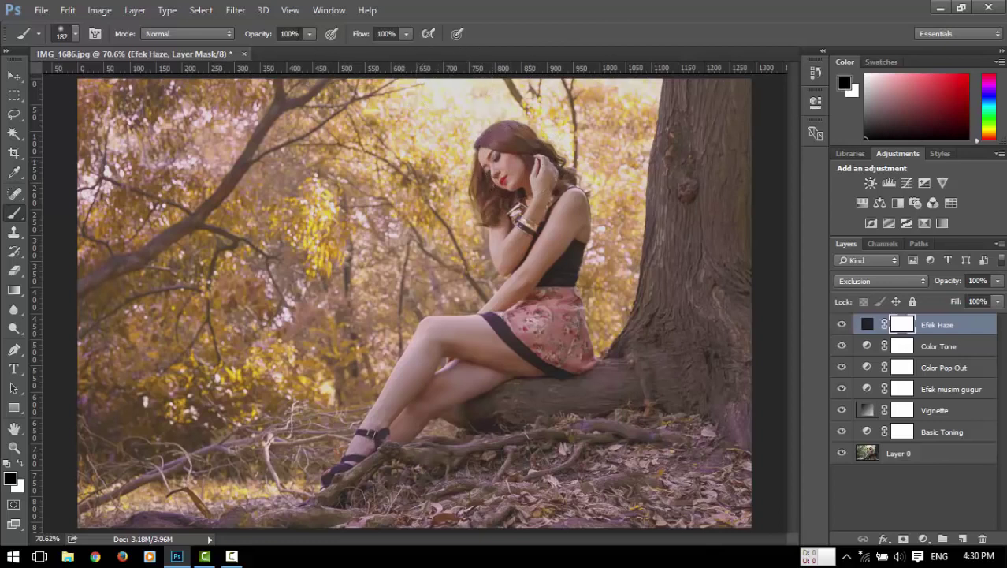
pyautogui.click(309, 35)
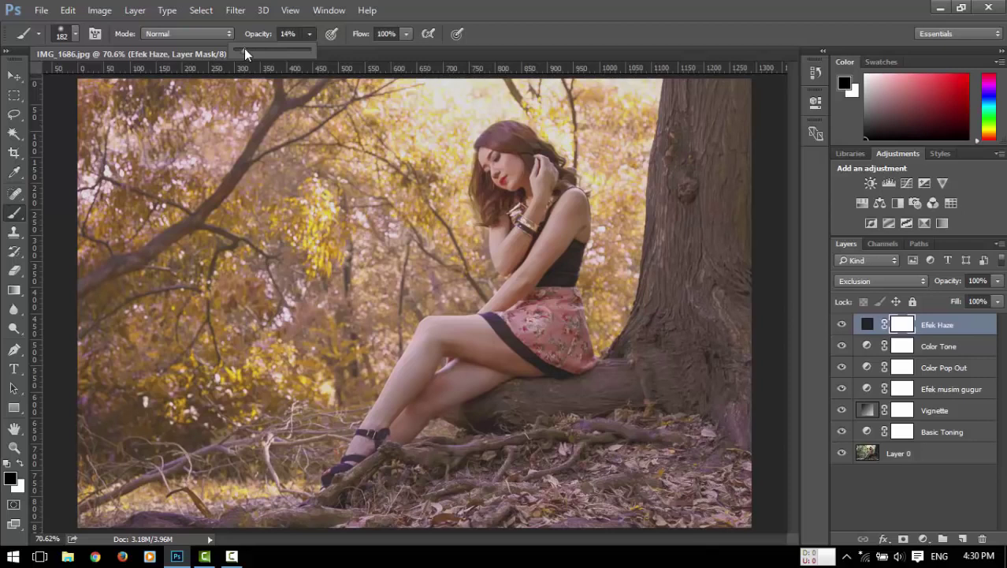
pyautogui.click(576, 4)
pyautogui.moveTo(498, 150)
pyautogui.mouseDown()
pyautogui.moveTo(507, 236)
pyautogui.moveTo(536, 270)
pyautogui.moveTo(512, 172)
pyautogui.moveTo(515, 269)
pyautogui.moveTo(570, 255)
pyautogui.moveTo(519, 150)
pyautogui.moveTo(545, 207)
pyautogui.moveTo(473, 372)
pyautogui.moveTo(527, 324)
pyautogui.moveTo(489, 341)
pyautogui.moveTo(440, 387)
pyautogui.moveTo(524, 306)
pyautogui.moveTo(493, 162)
pyautogui.moveTo(547, 234)
pyautogui.moveTo(534, 183)
pyautogui.moveTo(507, 154)
pyautogui.moveTo(517, 237)
pyautogui.moveTo(502, 155)
pyautogui.mouseUp()
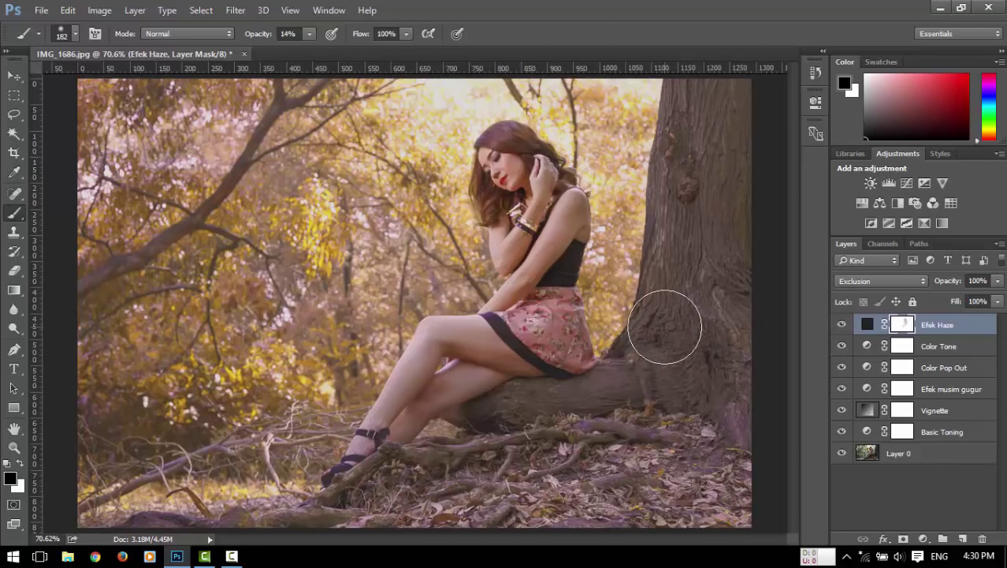
# Step: Add a Curves adjustment layer above Efek Haze, raising the Blue channel's shadows and slightly lowering its highlights
pyautogui.click(868, 326)
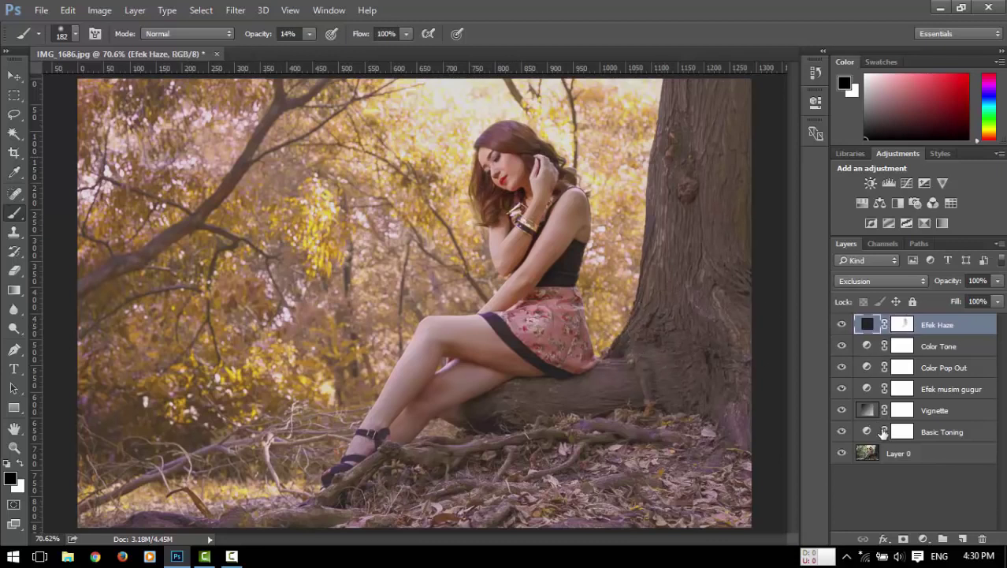
pyautogui.click(923, 538)
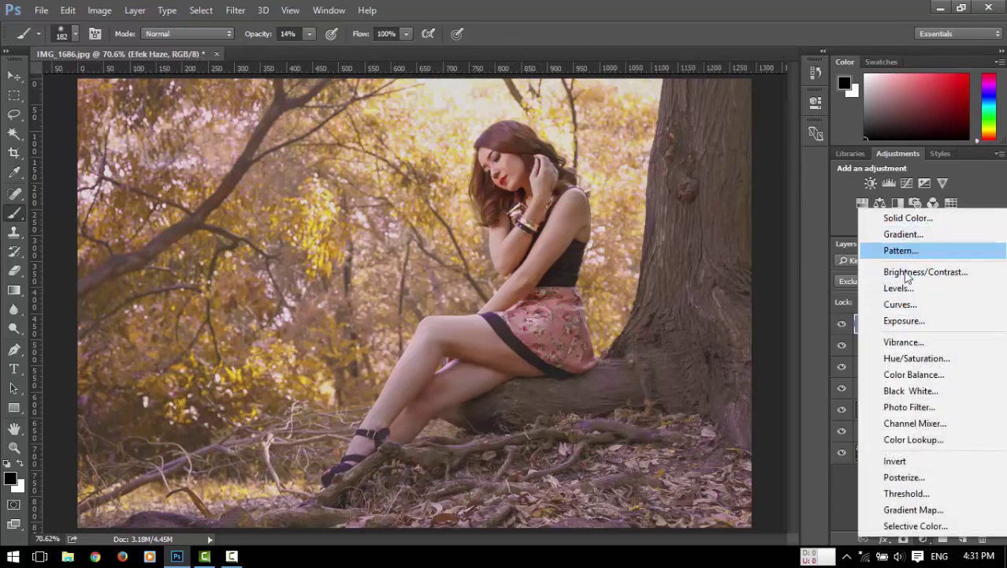
pyautogui.click(914, 307)
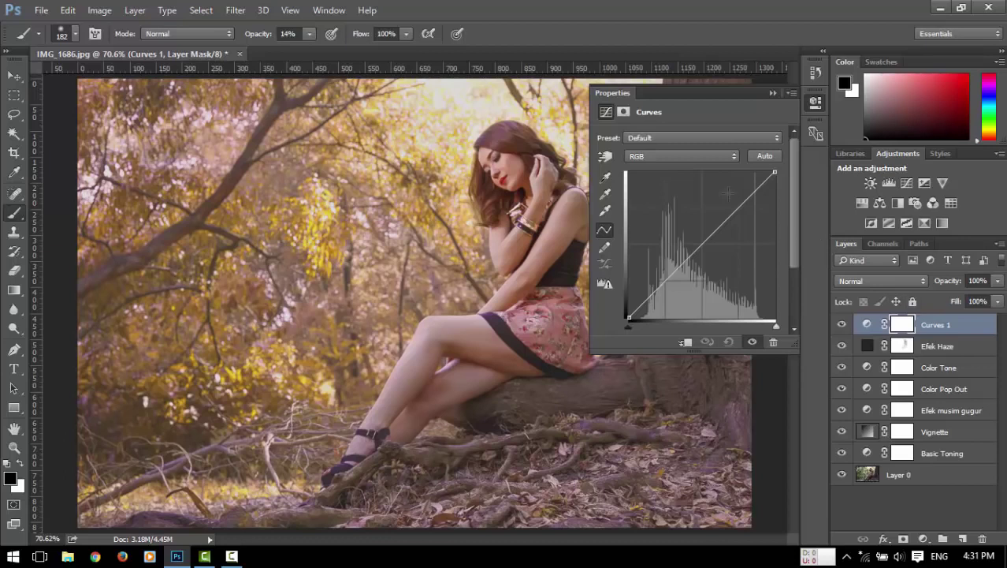
pyautogui.click(651, 155)
pyautogui.click(647, 194)
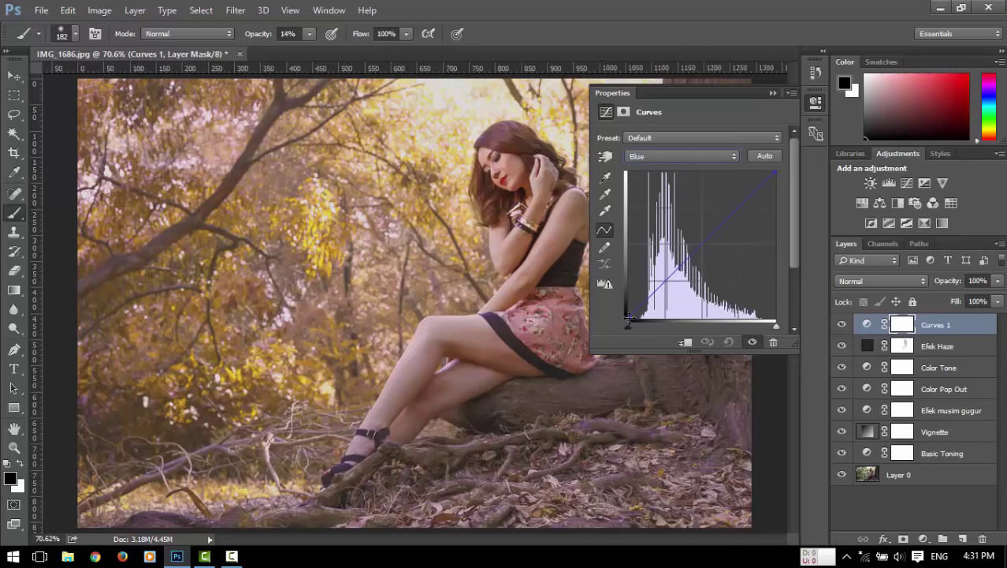
pyautogui.moveTo(631, 319); pyautogui.dragTo(620, 308)
pyautogui.click(776, 172)
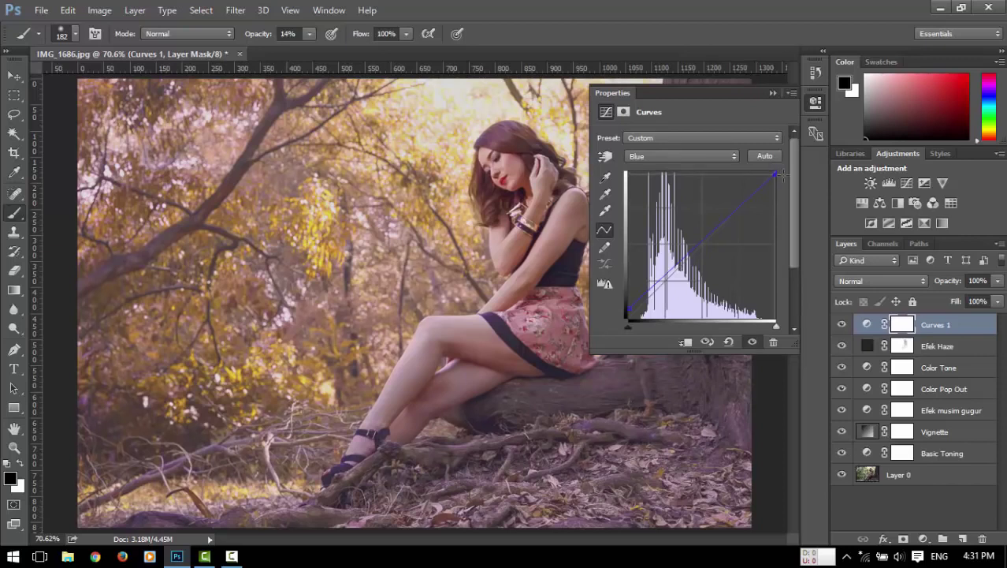
pyautogui.moveTo(791, 176); pyautogui.dragTo(793, 179)
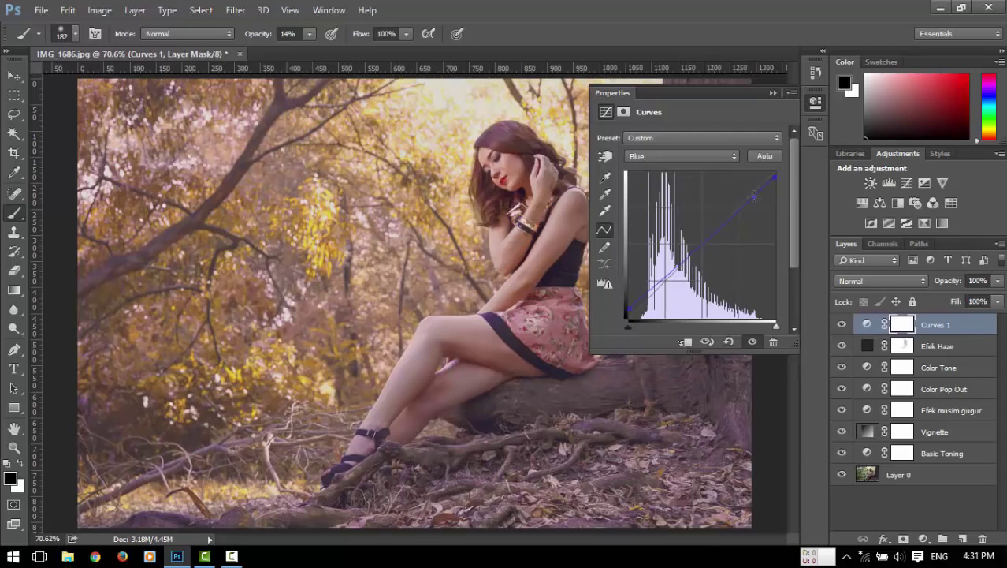
pyautogui.click(755, 194)
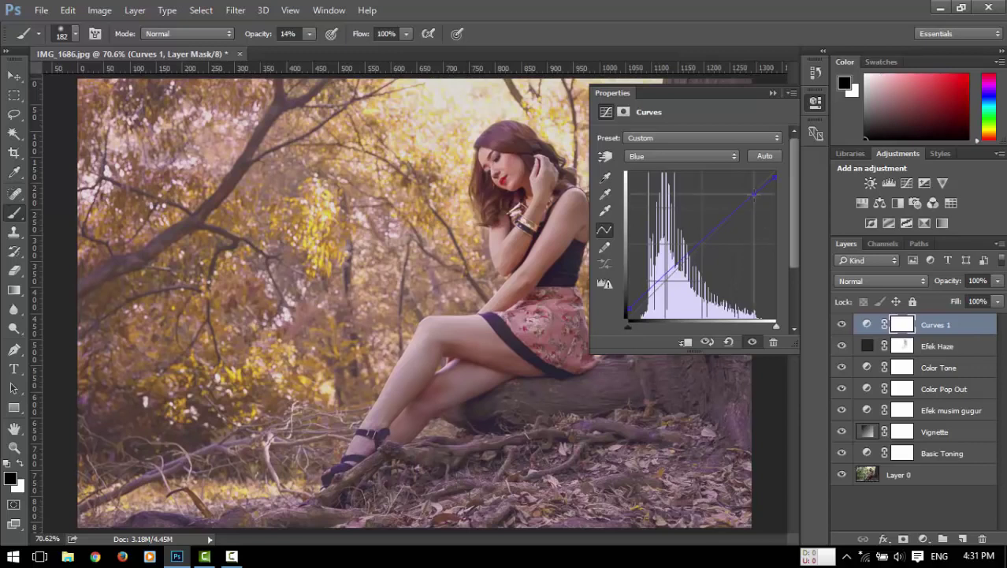
pyautogui.moveTo(754, 193); pyautogui.dragTo(754, 197)
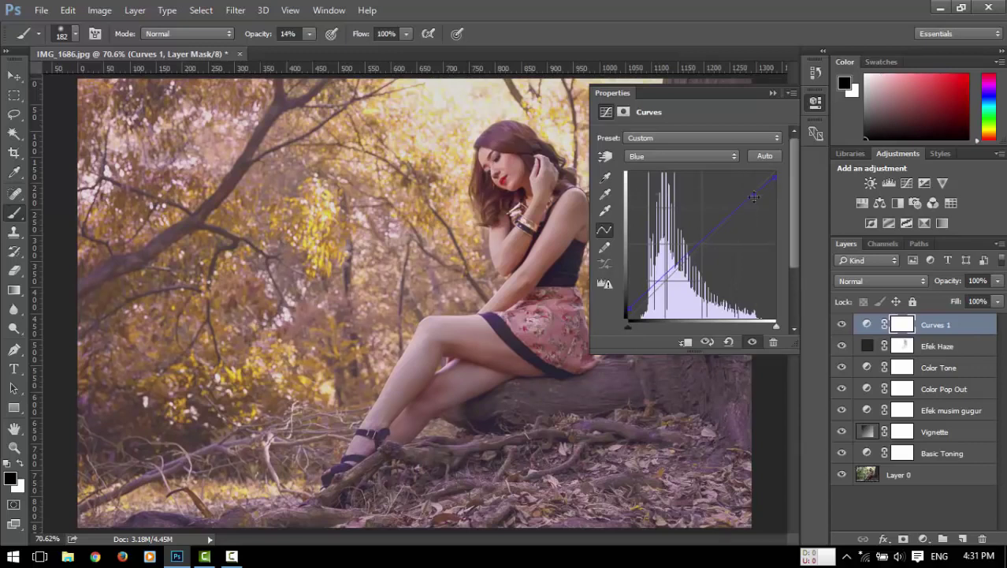
pyautogui.click(814, 104)
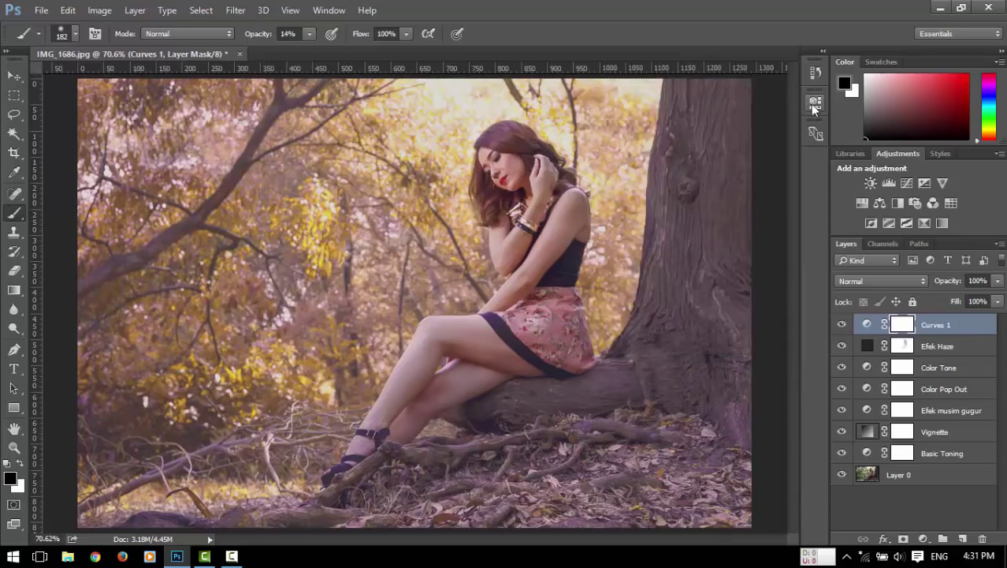
# Step: Raise the Blue curve's shadow endpoint further and readjust its point near the highlights
pyautogui.doubleClick(867, 324)
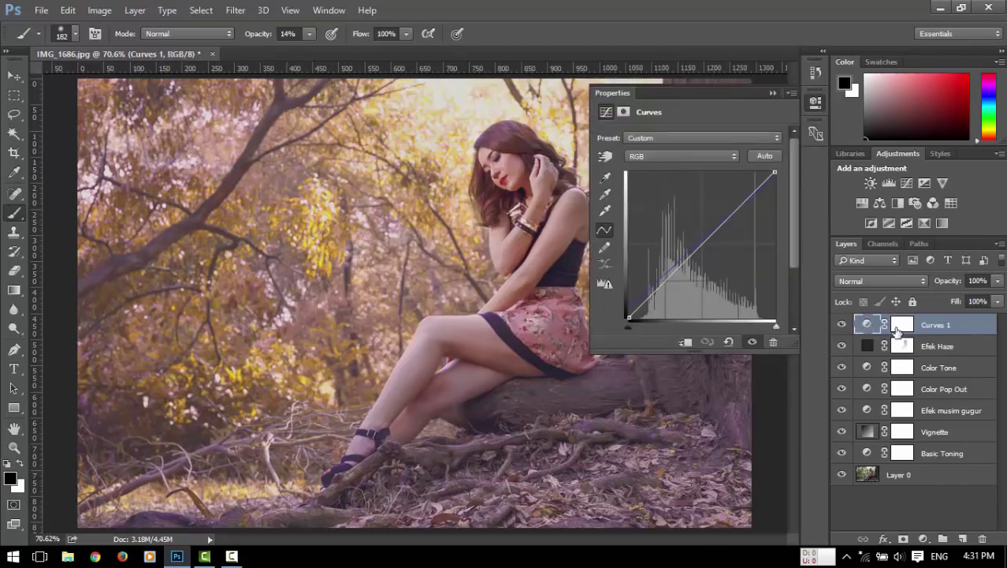
pyautogui.click(643, 156)
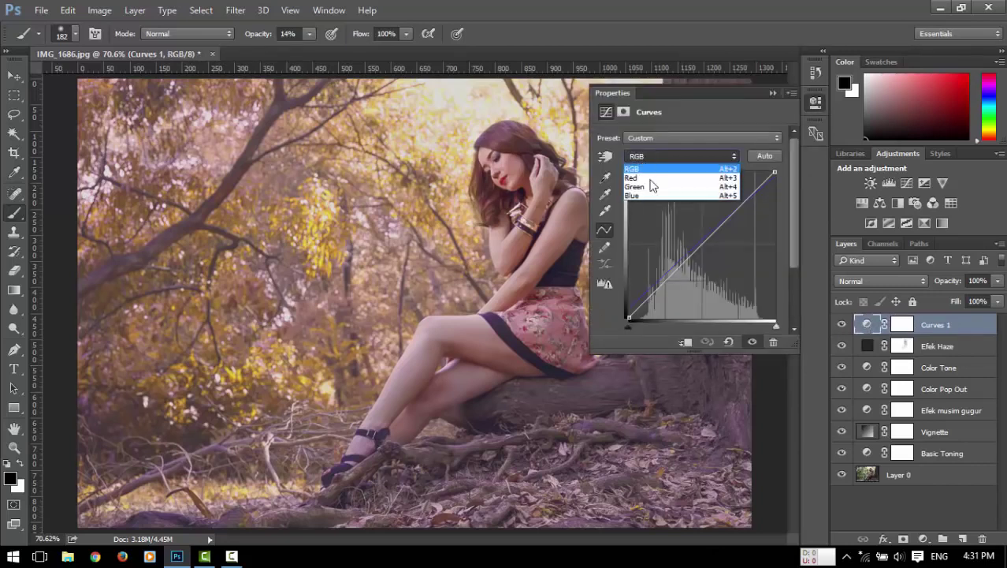
pyautogui.click(646, 195)
pyautogui.moveTo(631, 313)
pyautogui.mouseDown()
pyautogui.moveTo(629, 271)
pyautogui.moveTo(629, 297)
pyautogui.mouseUp()
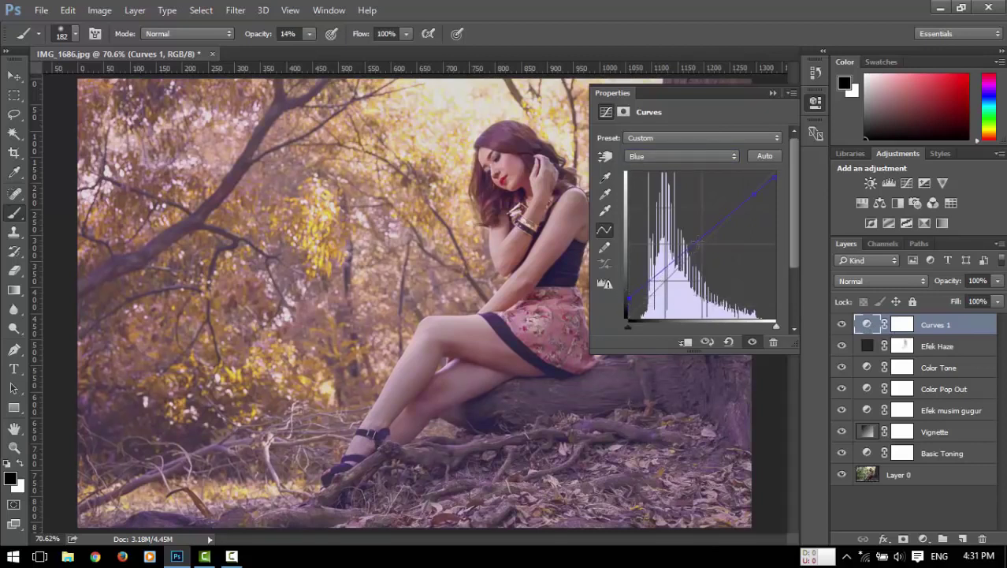
pyautogui.moveTo(752, 192); pyautogui.dragTo(748, 195)
# Step: Rename the Curves adjustment layer as Color Tone 2
pyautogui.doubleClick(931, 325)
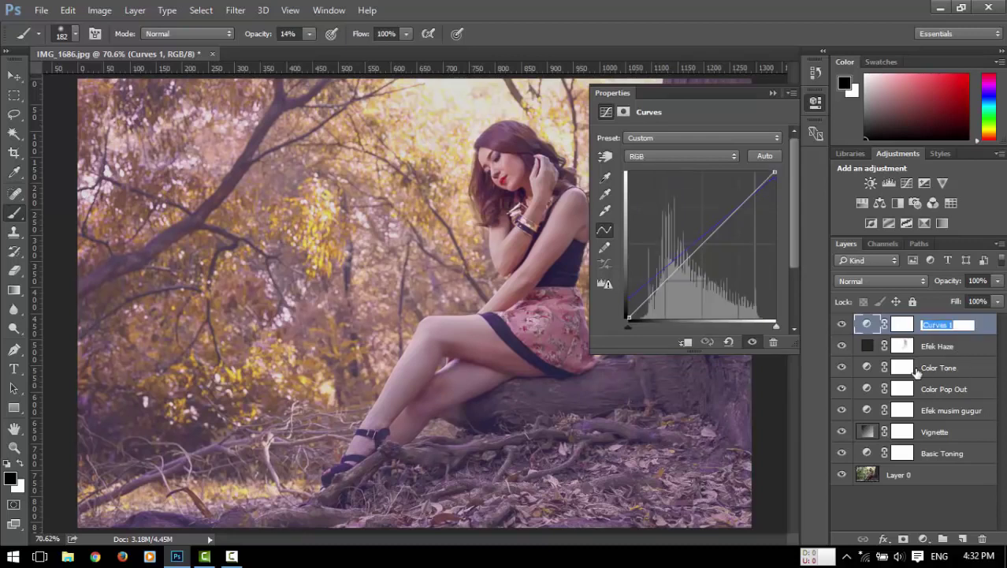
pyautogui.write('Color Tone 2')
pyautogui.press('Return')
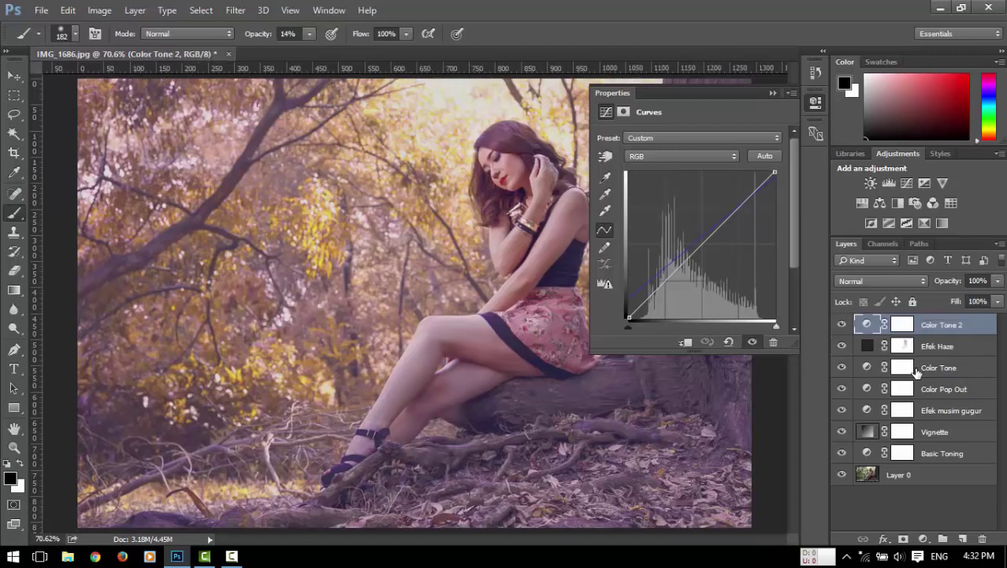
pyautogui.click(816, 101)
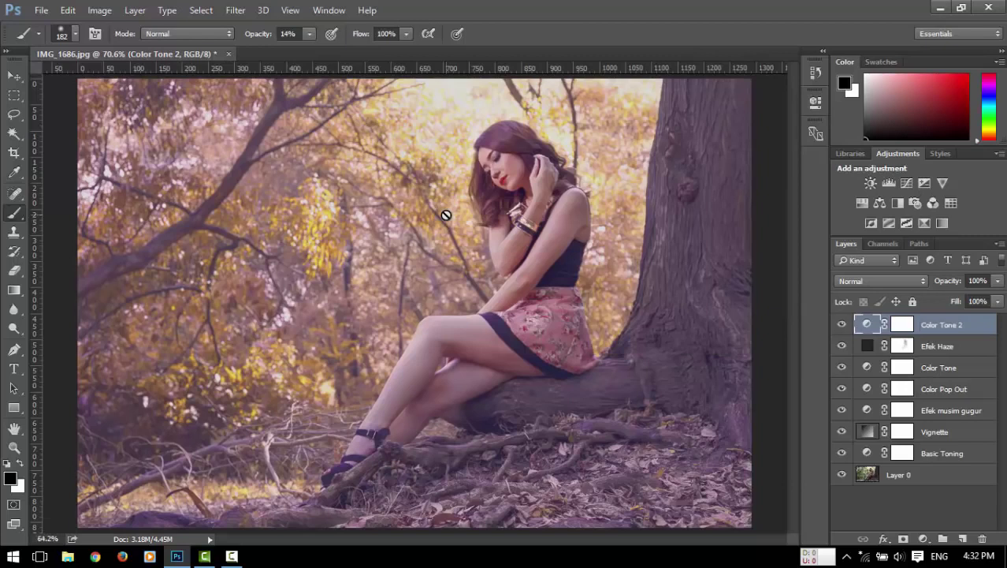
pyautogui.scroll(-1, 446, 214)
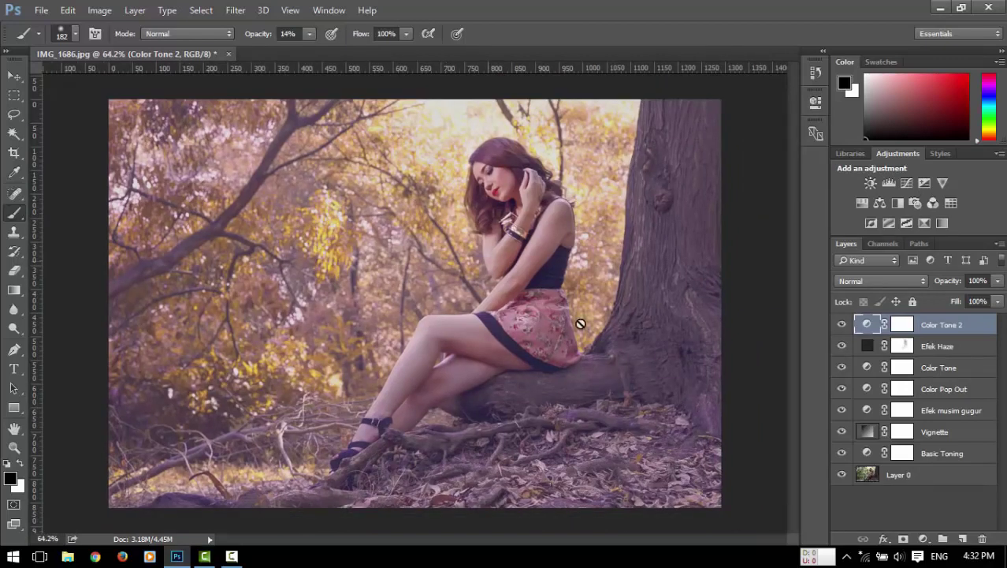
# Step: Duplicate the Vignette layer and compare the image with the copy hidden and shown
pyautogui.click(929, 433)
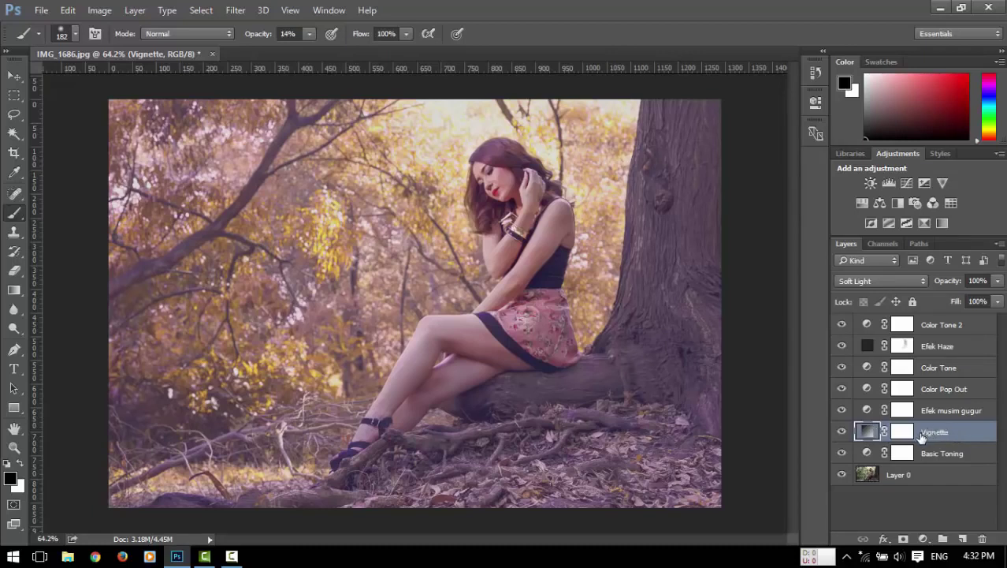
pyautogui.hotkey('ctrl', 'j')
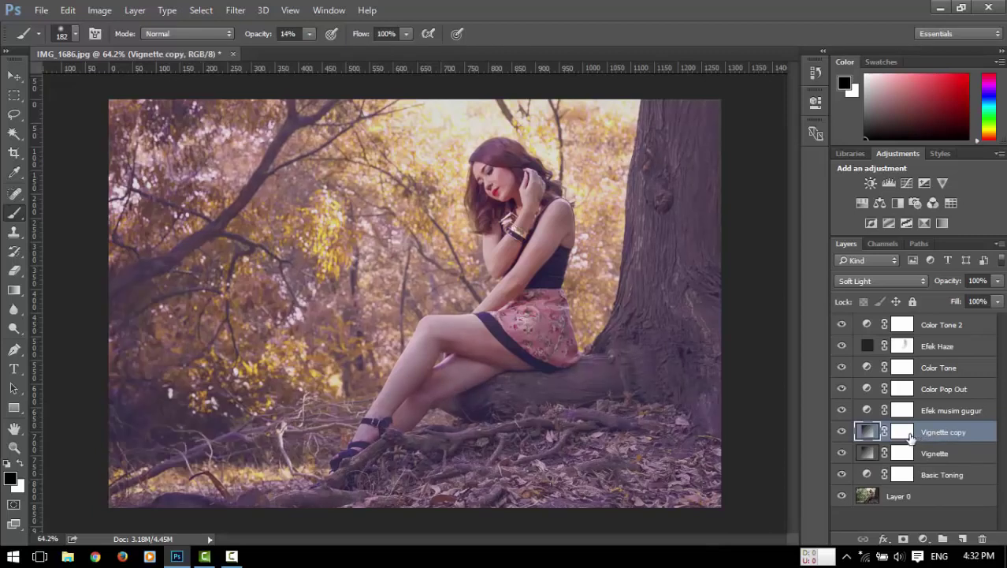
pyautogui.click(841, 432)
pyautogui.click(841, 432)
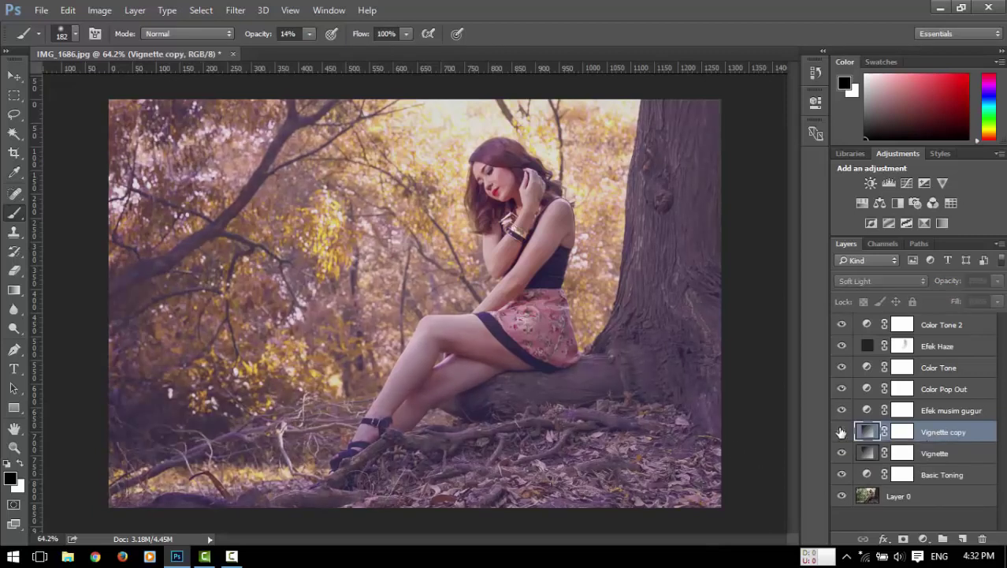
pyautogui.click(841, 432)
pyautogui.click(841, 432)
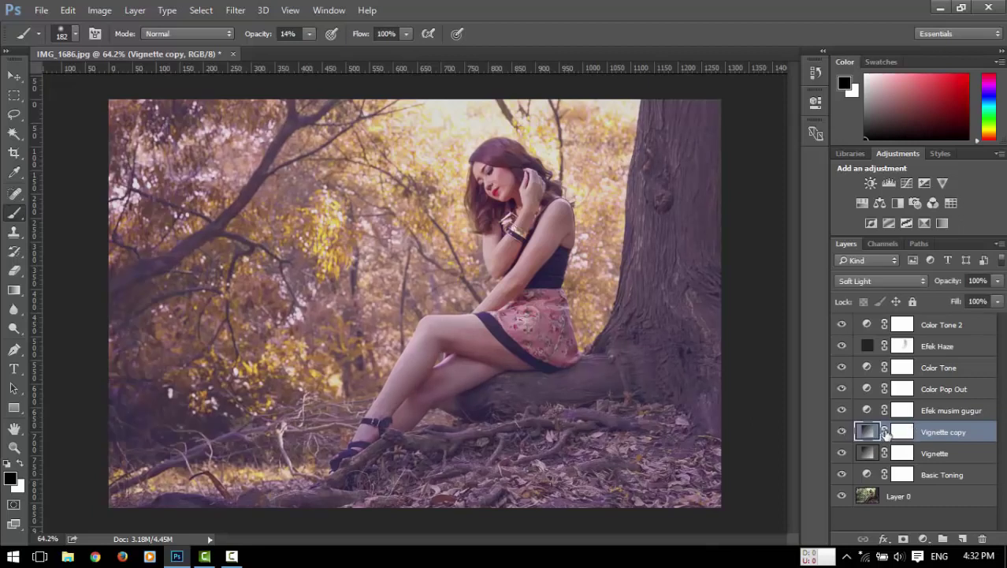
# Step: Reduce the Vignette copy layer's opacity to about 65% and deselect the layer
pyautogui.click(997, 281)
pyautogui.moveTo(995, 300); pyautogui.dragTo(986, 299)
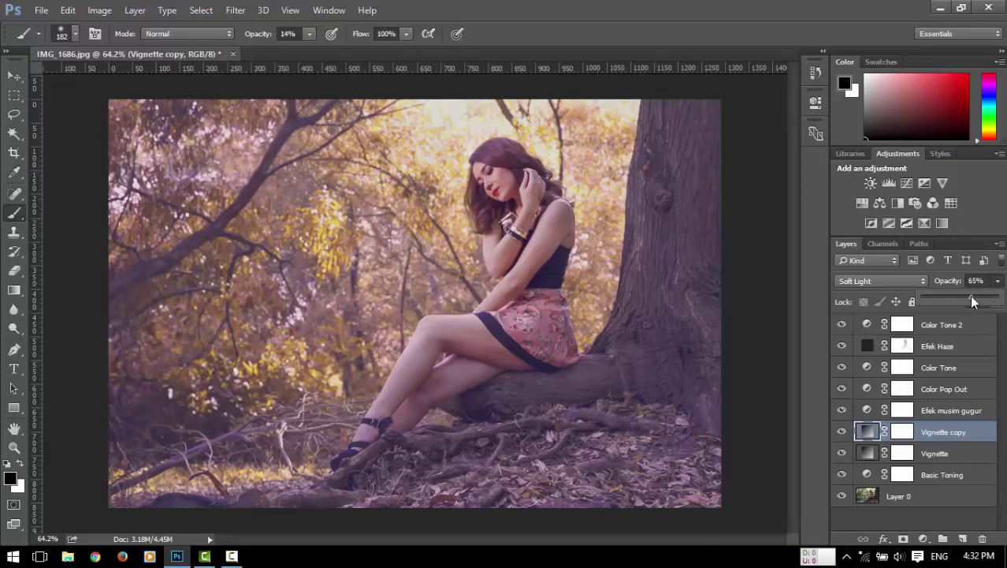
pyautogui.click(859, 523)
pyautogui.click(858, 519)
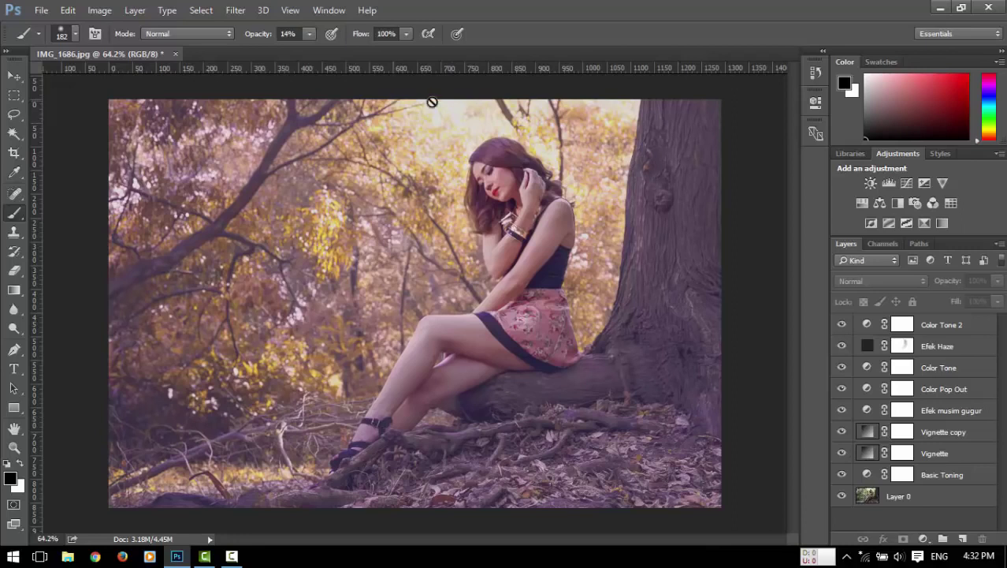
# Step: Add a new empty layer directly above Efek Haze and name it Matahari
pyautogui.click(967, 347)
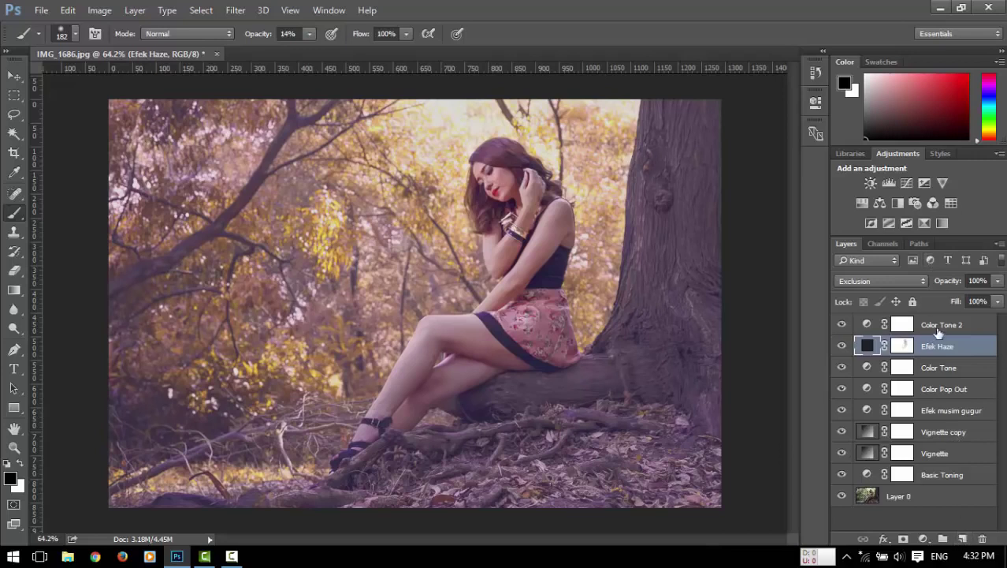
pyautogui.click(963, 539)
pyautogui.doubleClick(896, 346)
pyautogui.write('Matahari')
pyautogui.press('Return')
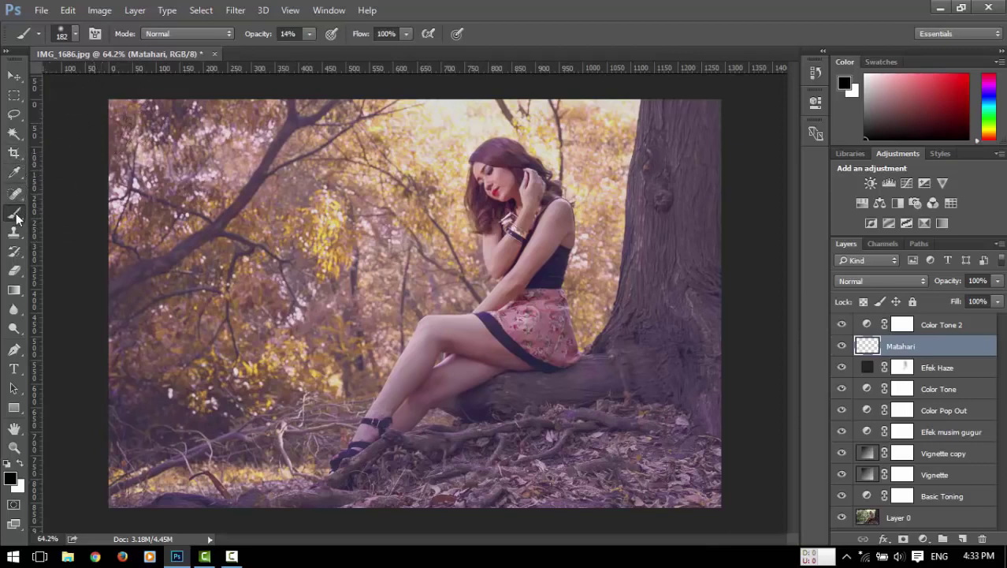
# Step: Set the brush opacity to 100% and sample a light tan foreground colour from the bright foliage beside the woman's head
pyautogui.moveTo(310, 34)
pyautogui.mouseDown()
pyautogui.moveTo(309, 48)
pyautogui.moveTo(441, 54)
pyautogui.moveTo(543, 34)
pyautogui.mouseUp()
pyautogui.press('alt')
pyautogui.keyDown('alt'); pyautogui.click(472, 116); pyautogui.keyUp('alt')
pyautogui.keyDown('alt'); pyautogui.click(443, 126); pyautogui.keyUp('alt')
pyautogui.keyDown('alt'); pyautogui.click(446, 129); pyautogui.keyUp('alt')
pyautogui.keyDown('alt'); pyautogui.click(443, 124); pyautogui.keyUp('alt')
pyautogui.keyDown('alt'); pyautogui.click(440, 123); pyautogui.keyUp('alt')
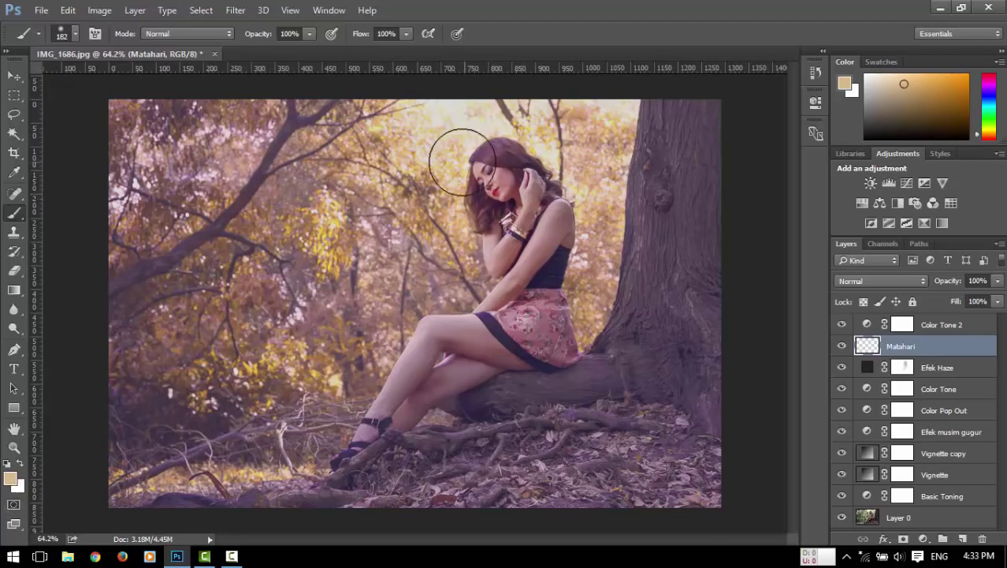
# Step: Try several larger brush sizes over the image and settle on 500 px
pyautogui.press(']')
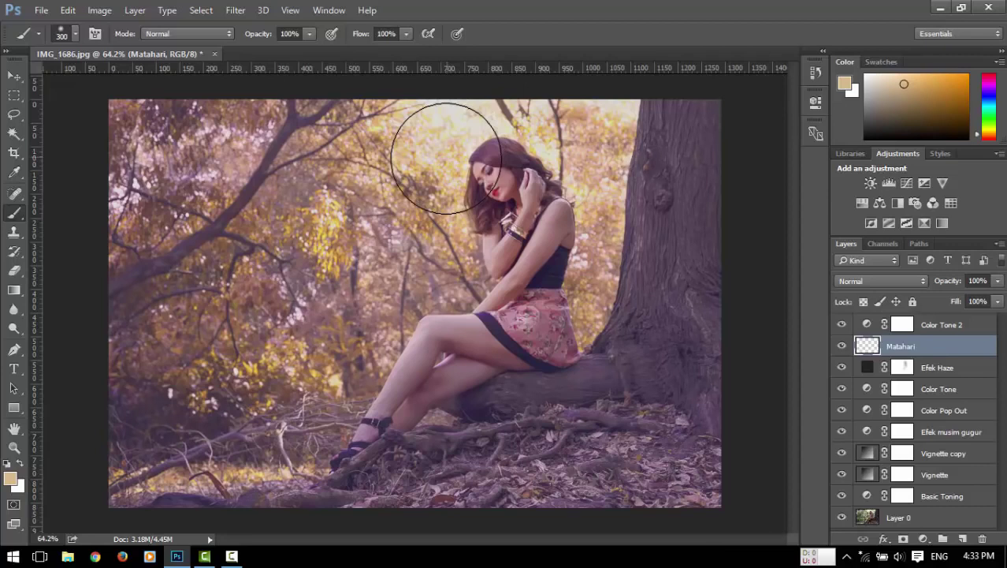
pyautogui.press(']')
pyautogui.press(']')
pyautogui.press(']')
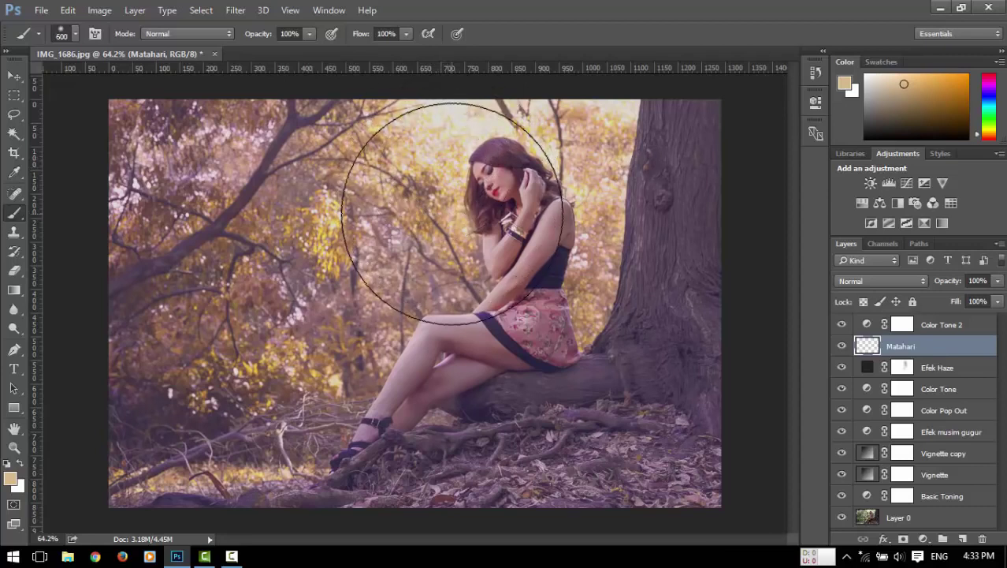
pyautogui.press('[')
pyautogui.press('[')
pyautogui.press('[')
pyautogui.press('[')
pyautogui.press(']')
pyautogui.press(']')
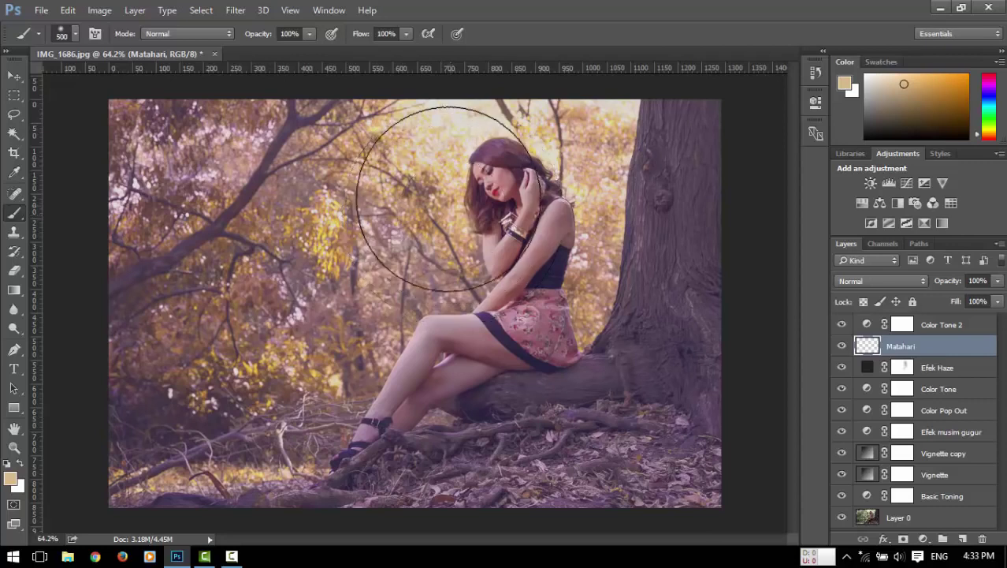
# Step: Paint one 600 px dab of sun glow at the photo's upper edge beside the woman's head and set Matahari's blend mode to Screen
pyautogui.press(']')
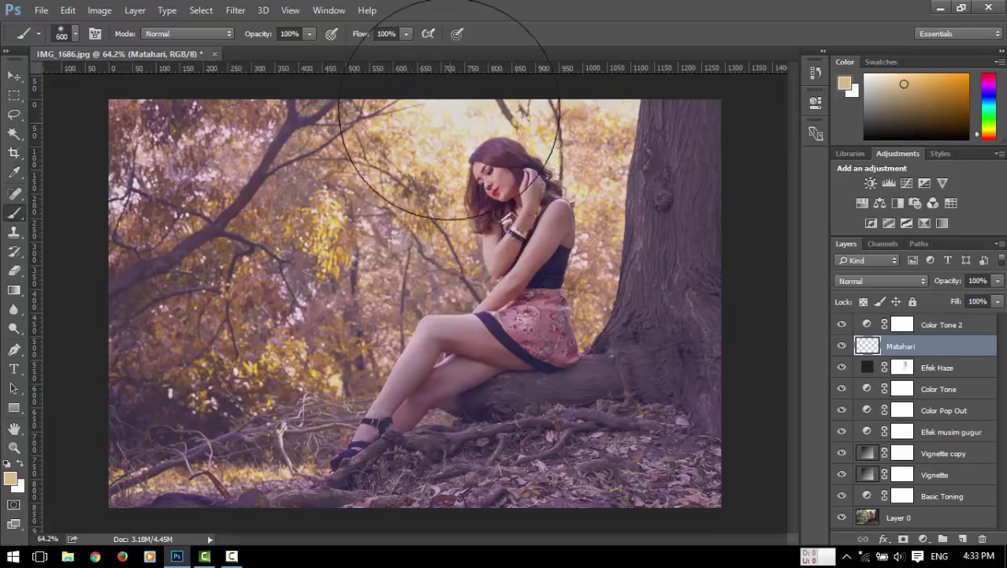
pyautogui.click(447, 103)
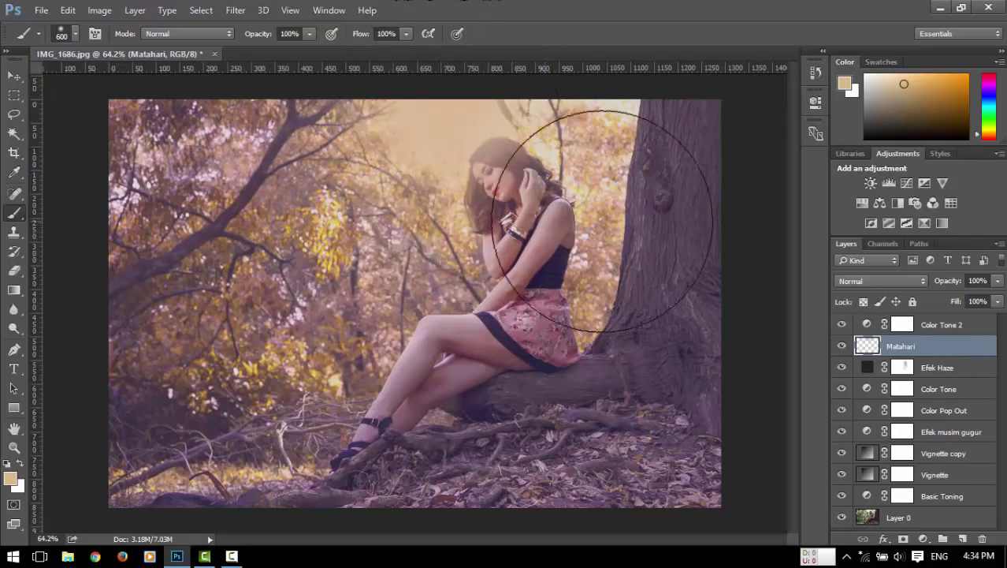
pyautogui.click(881, 281)
pyautogui.click(855, 95)
# Step: Compare the photo with and without the Matahari glow and move that layer between Color Tone and Color Pop Out
pyautogui.click(839, 347)
pyautogui.click(839, 348)
pyautogui.click(840, 348)
pyautogui.click(840, 348)
pyautogui.click(840, 348)
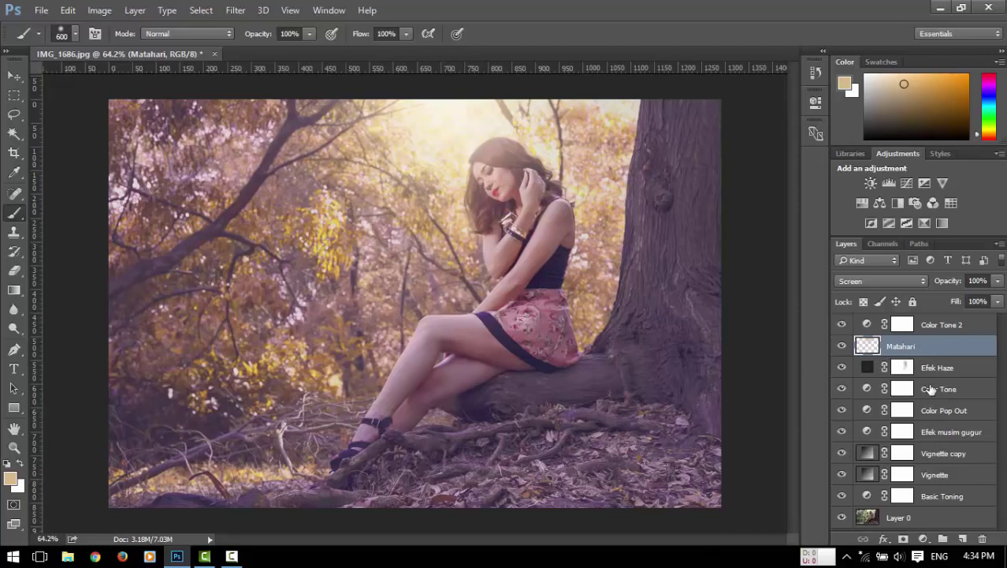
pyautogui.moveTo(868, 348); pyautogui.dragTo(868, 394)
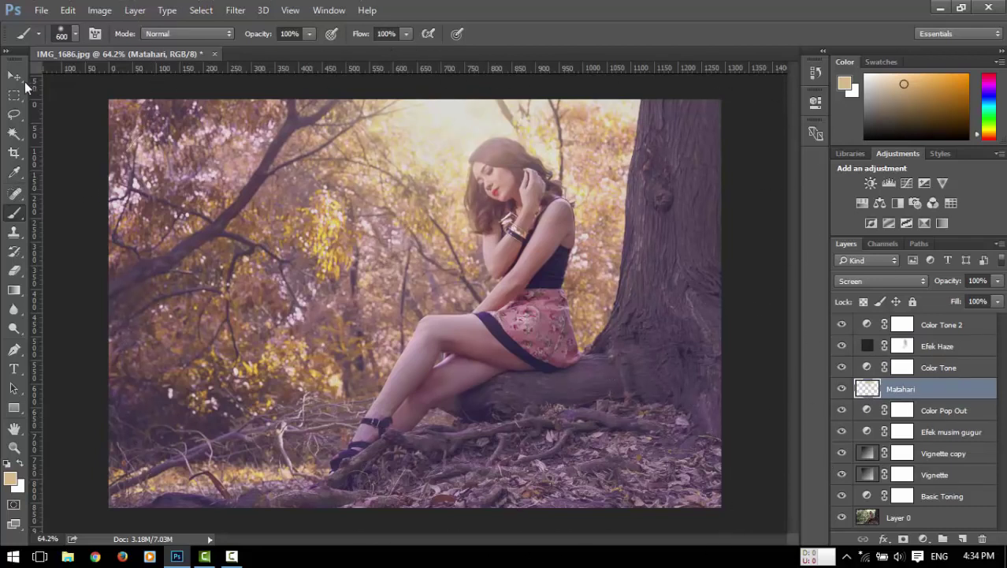
pyautogui.click(15, 76)
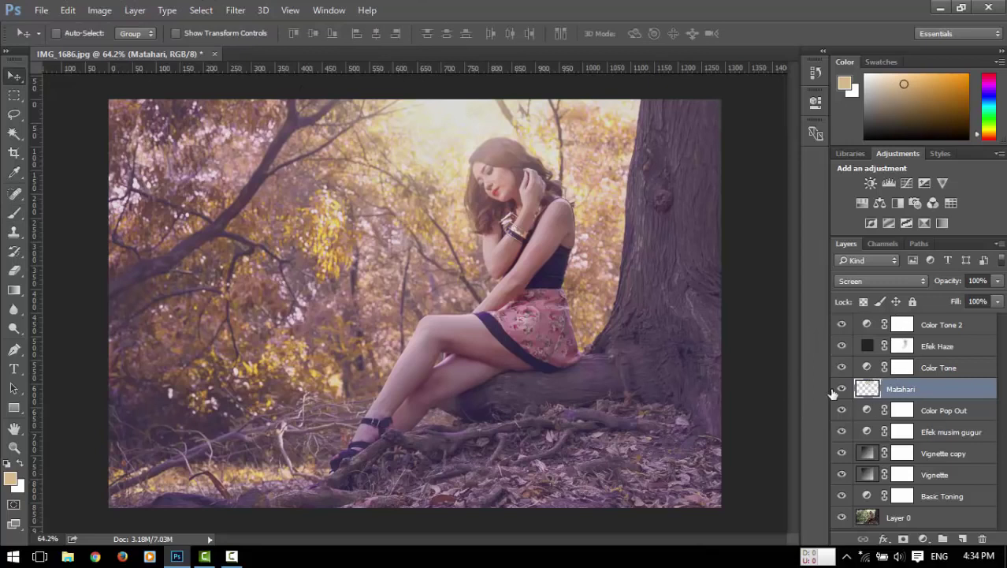
pyautogui.scroll(-1, 631, 238)
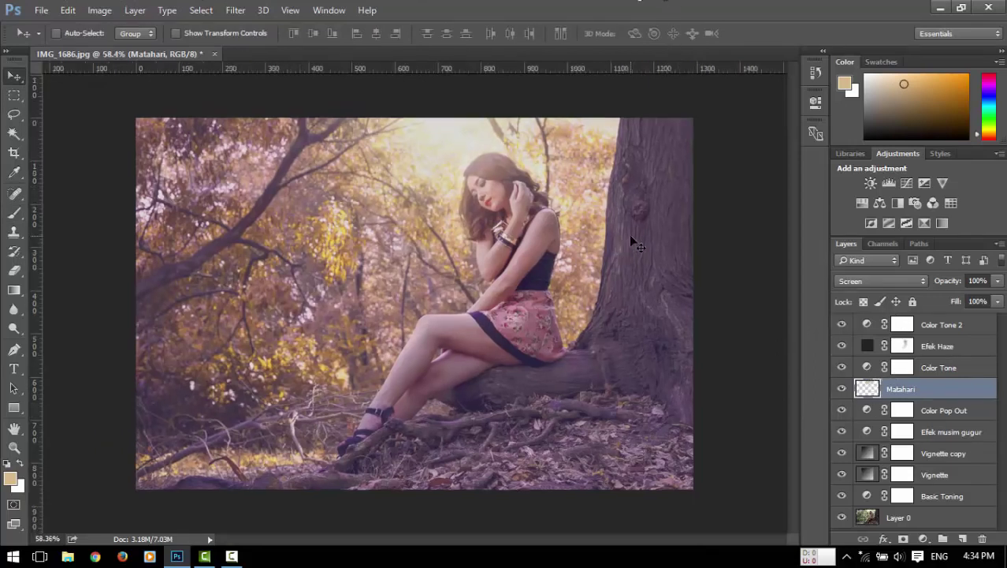
pyautogui.scroll(2, 631, 239)
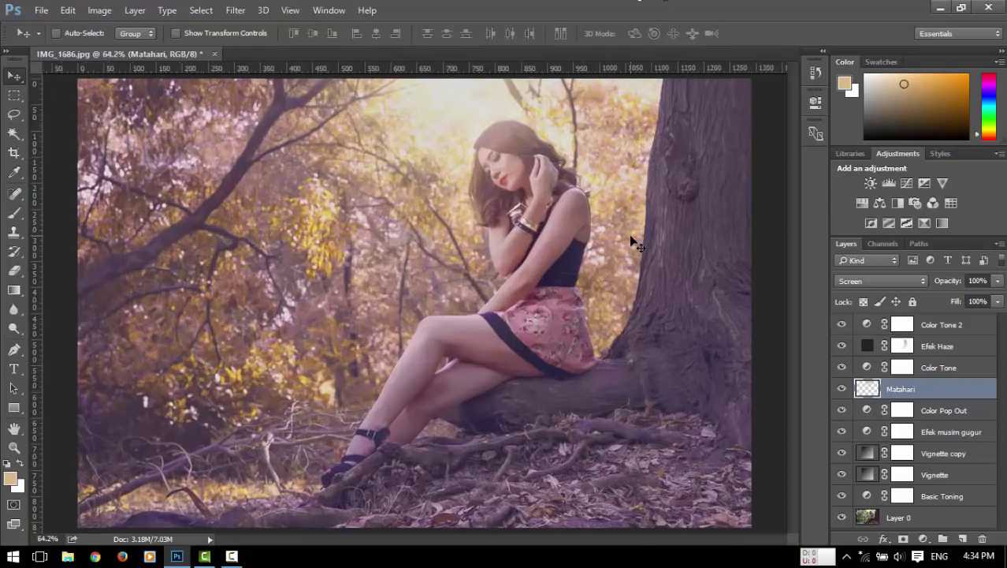
pyautogui.scroll(-1, 631, 239)
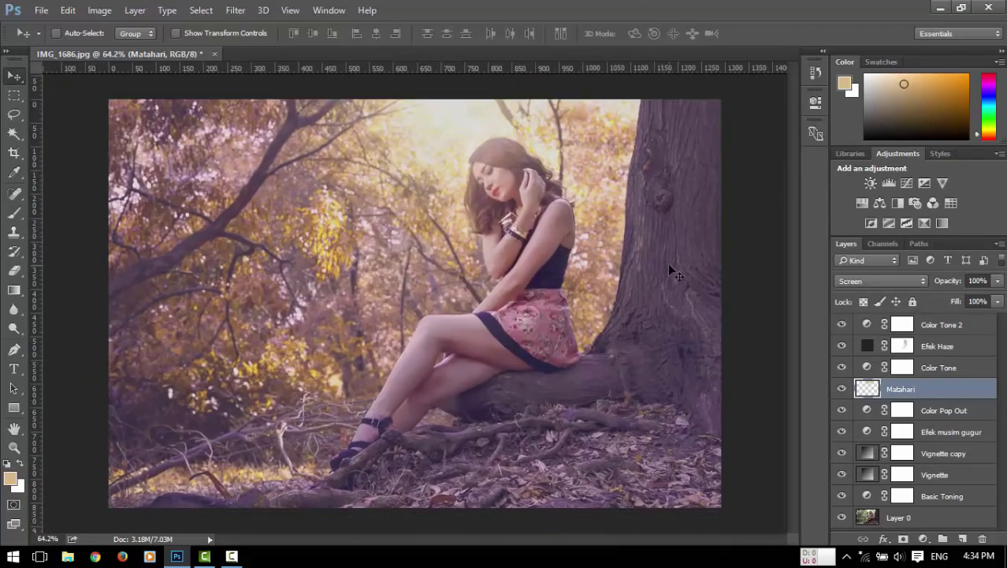
pyautogui.press('d')
pyautogui.hotkey('alt', 'd')
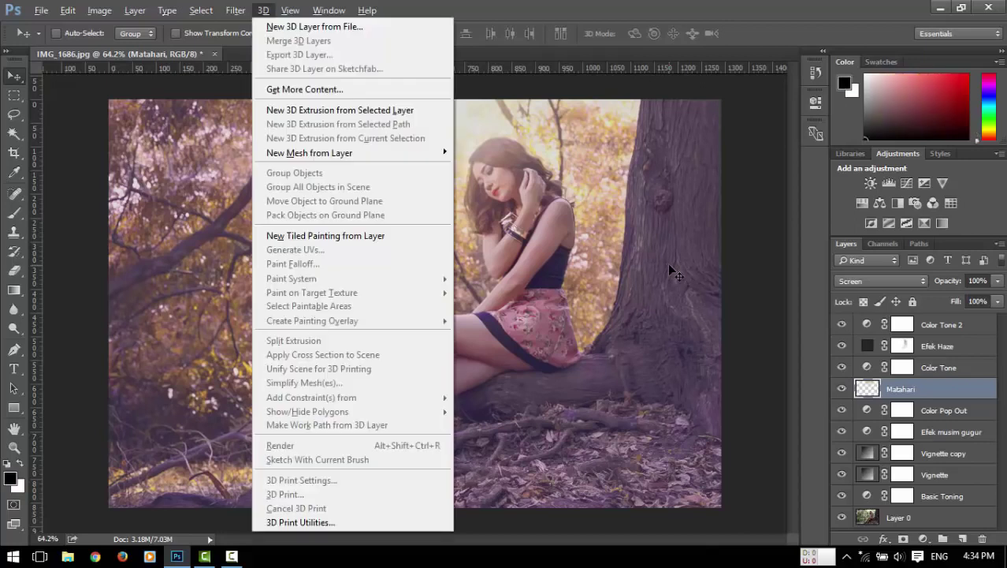
pyautogui.click(611, 4)
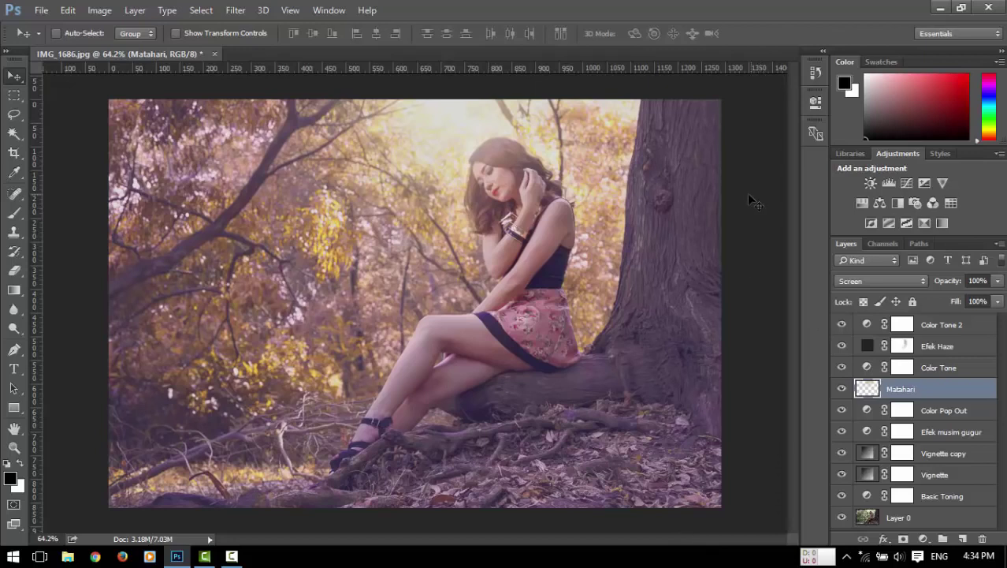
# Step: Compare the edit with the original photo by showing only Layer 0, and restore the visibility of all layers
pyautogui.keyDown('alt'); pyautogui.click(842, 519); pyautogui.keyUp('alt')
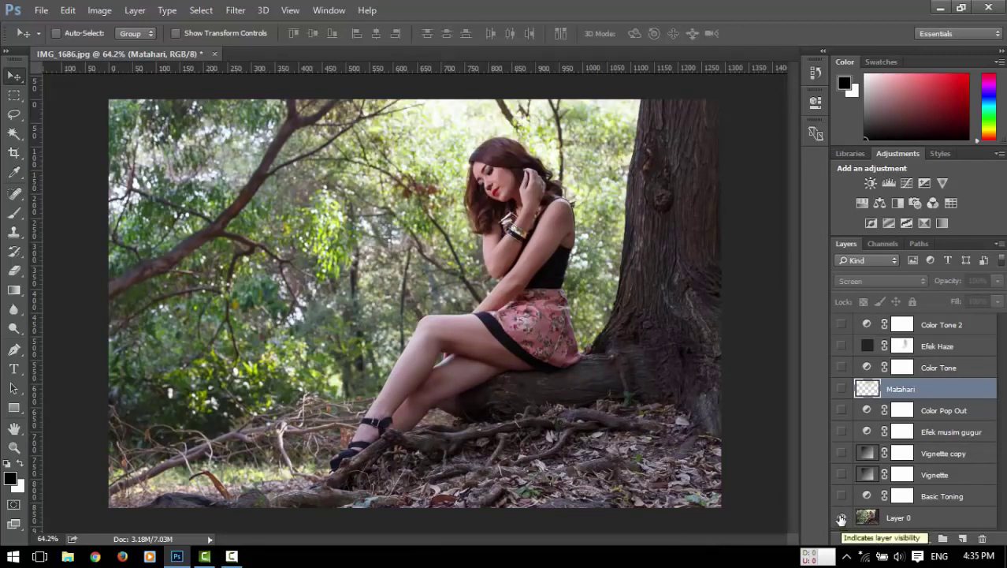
pyautogui.keyDown('alt'); pyautogui.click(842, 519); pyautogui.keyUp('alt')
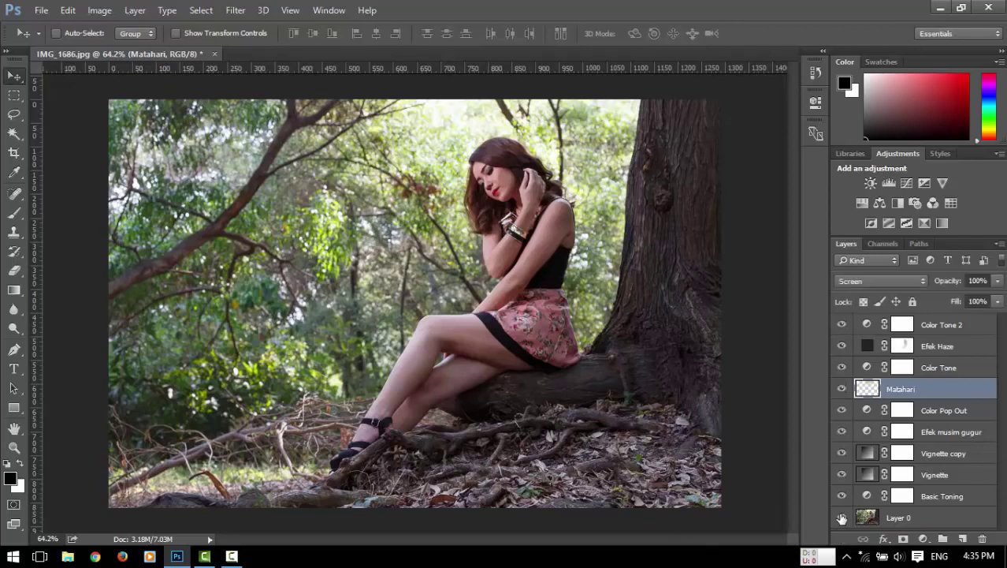